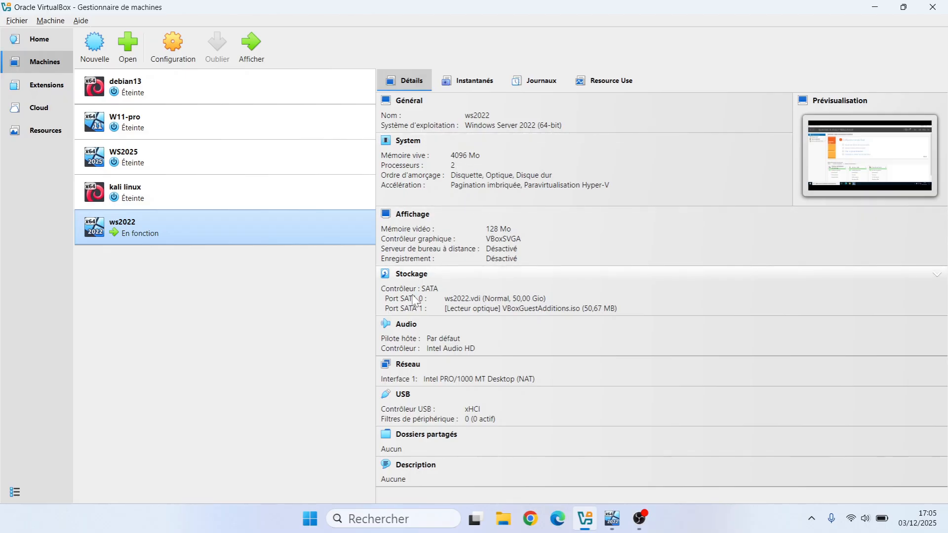
- Switch to the running ws2022 virtual machine and check the server's device name in the system settings
left_click(612, 518)
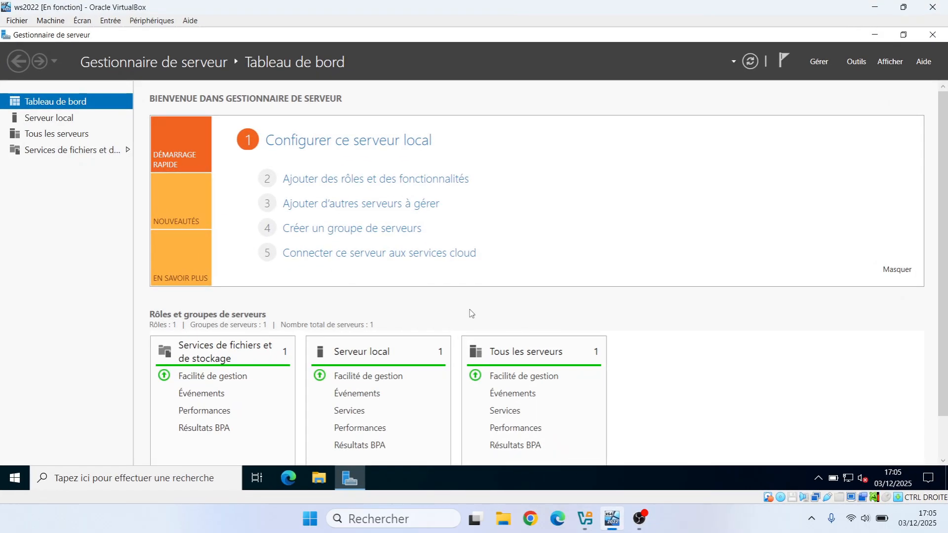
left_click(160, 478)
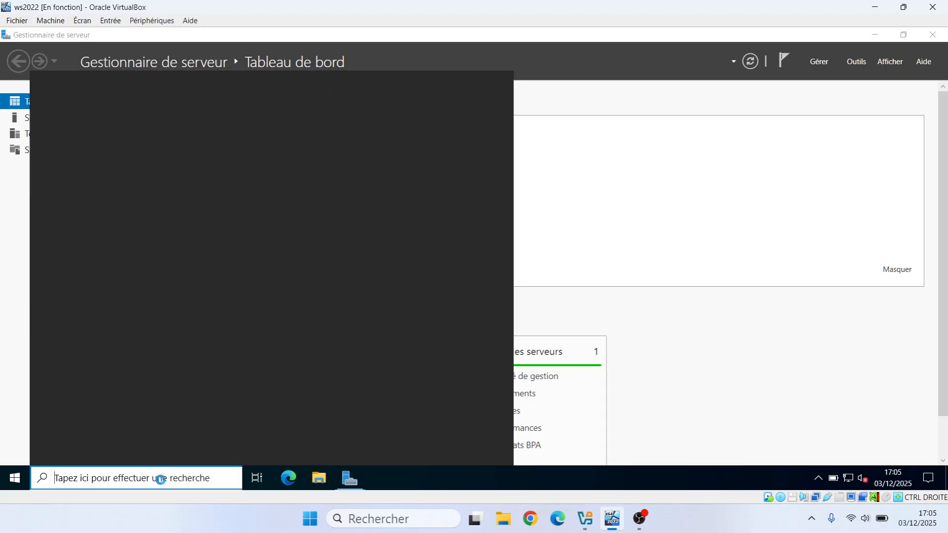
type("nom")
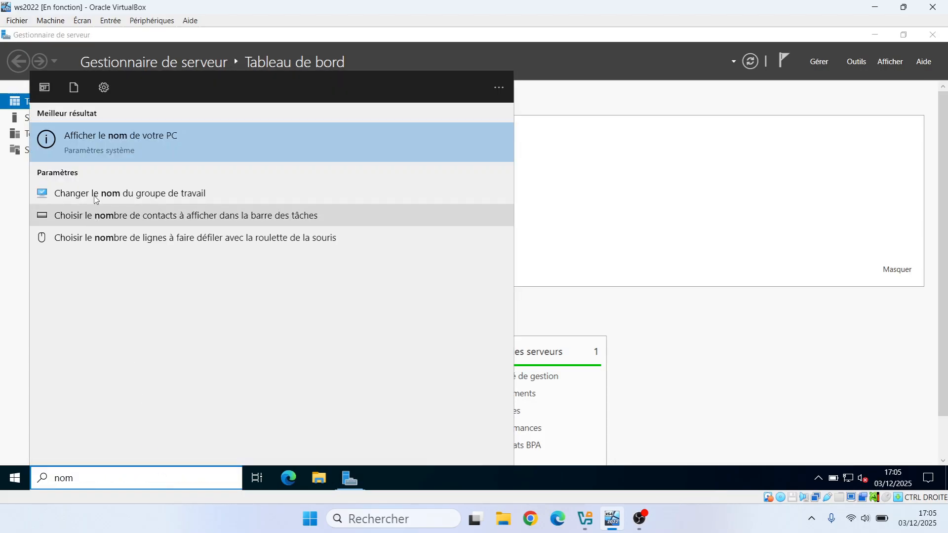
left_click(86, 138)
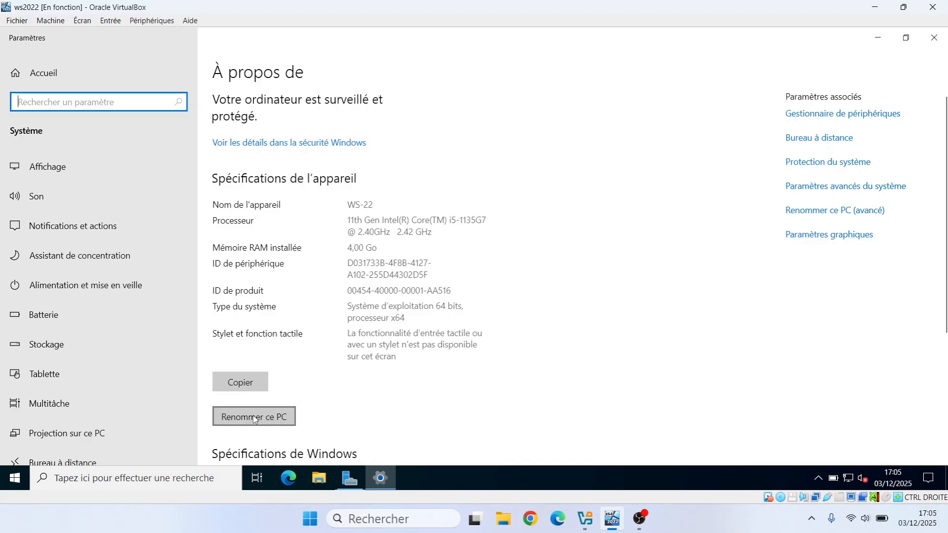
left_click(933, 39)
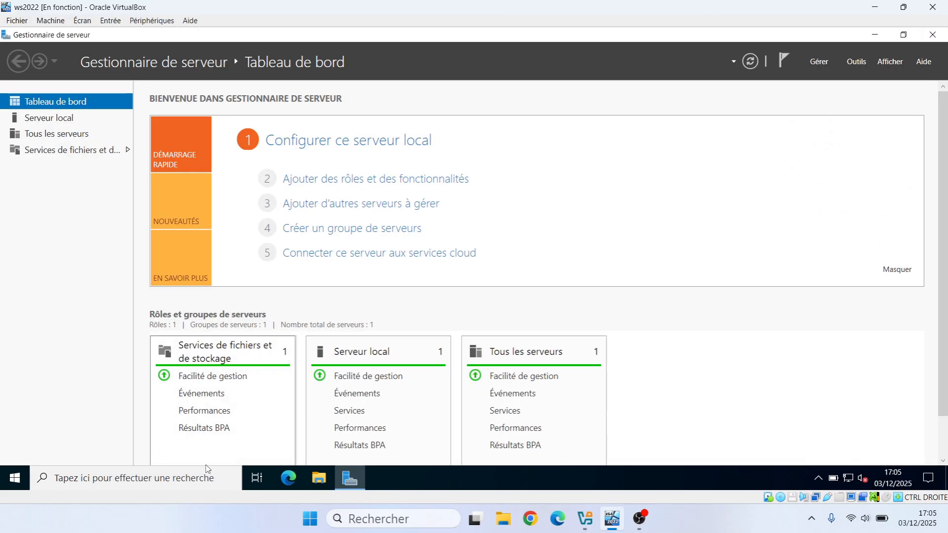
- Check the Ethernet adapter's IP and DNS configuration in its TCP/IPv4 properties, and close the network windows
left_click(187, 476)
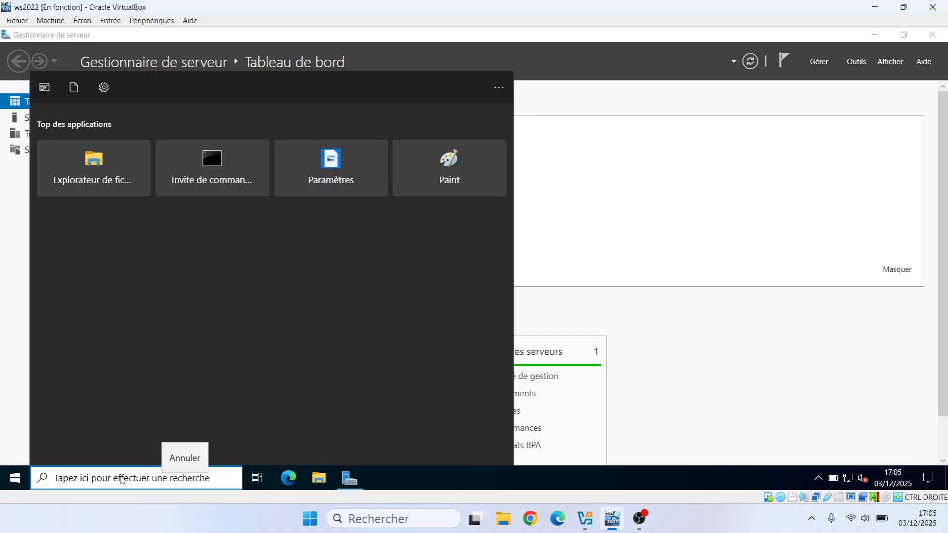
type("ethernet")
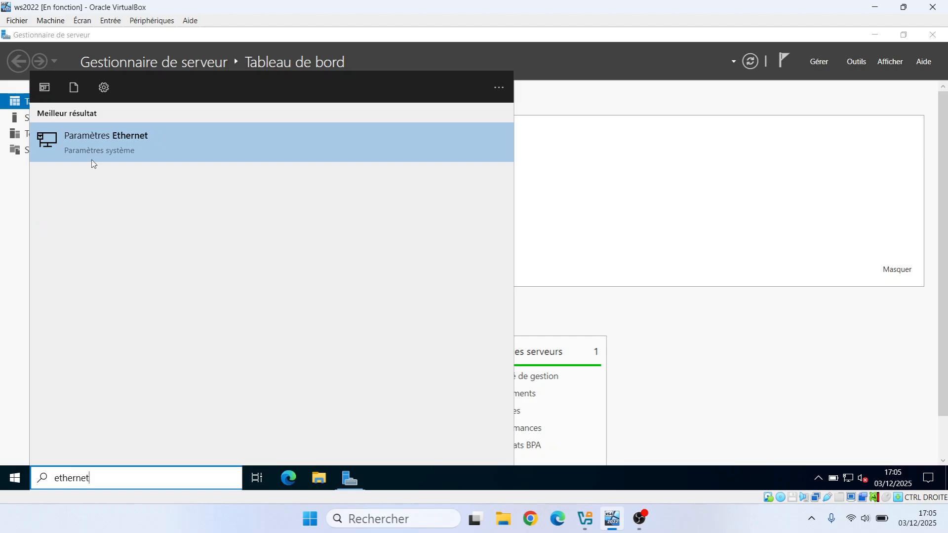
left_click(84, 148)
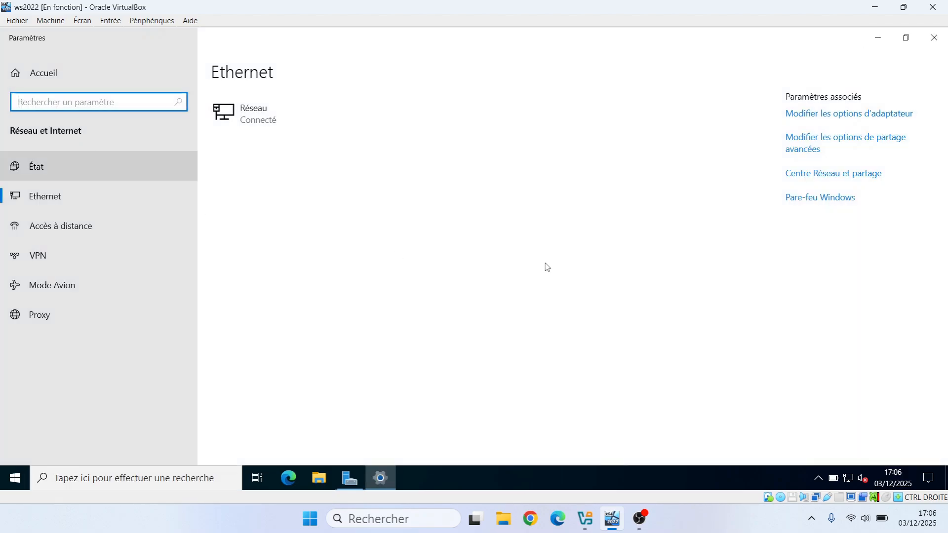
left_click(811, 117)
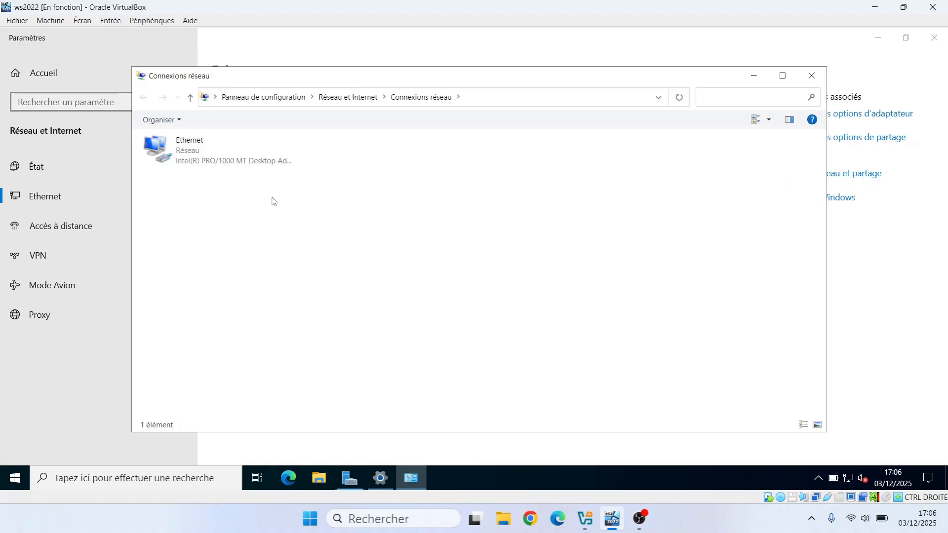
double_click(188, 153)
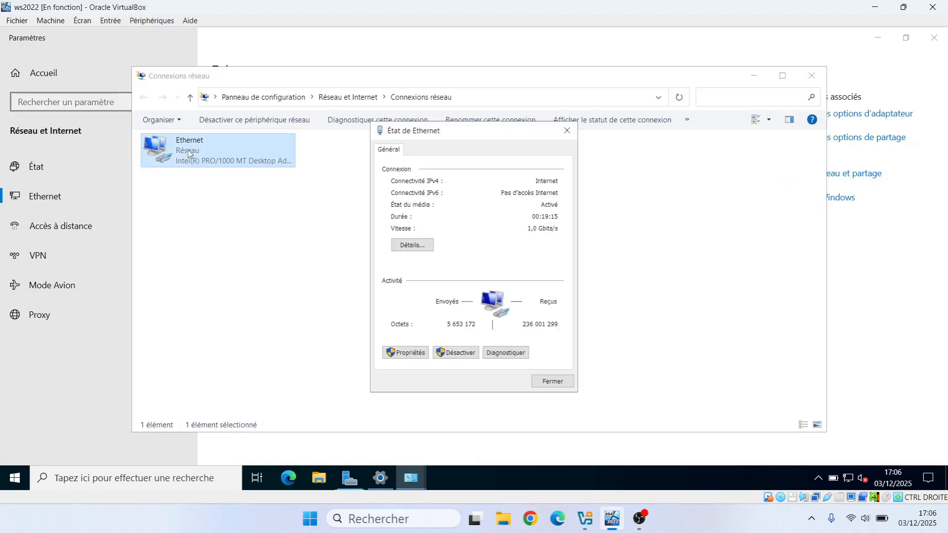
left_click(411, 353)
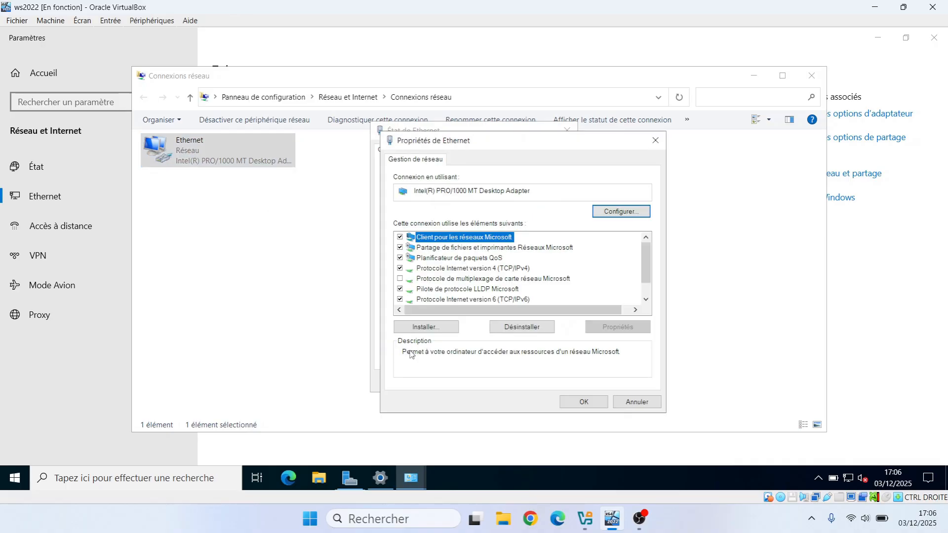
left_click(468, 268)
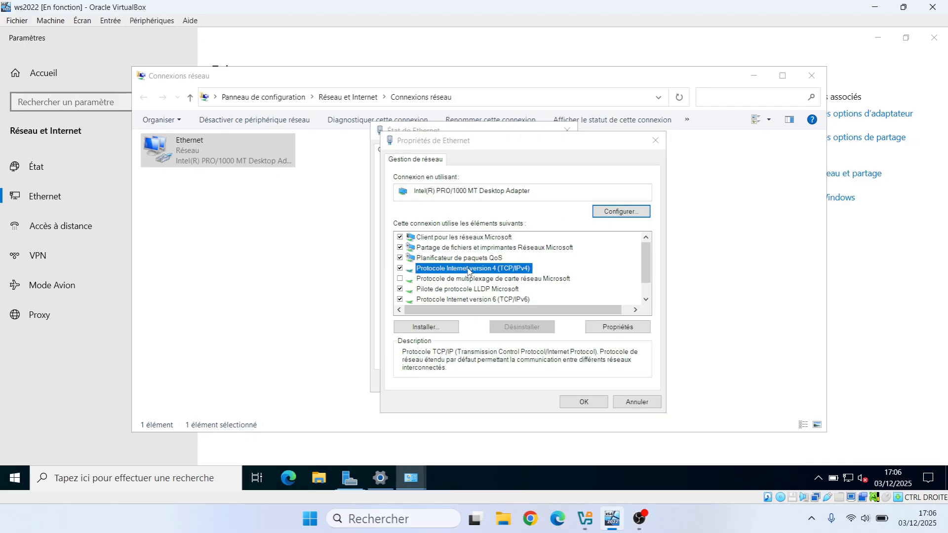
double_click(469, 269)
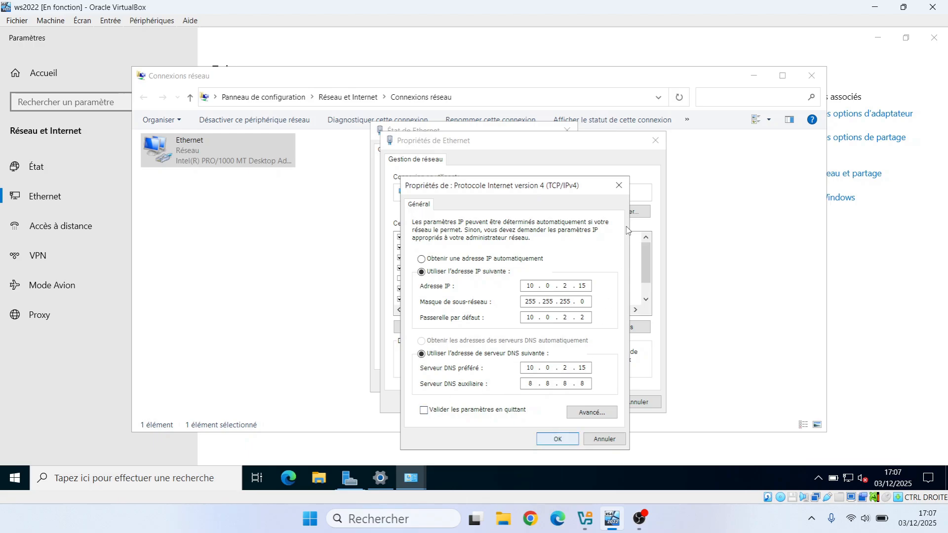
left_click(618, 187)
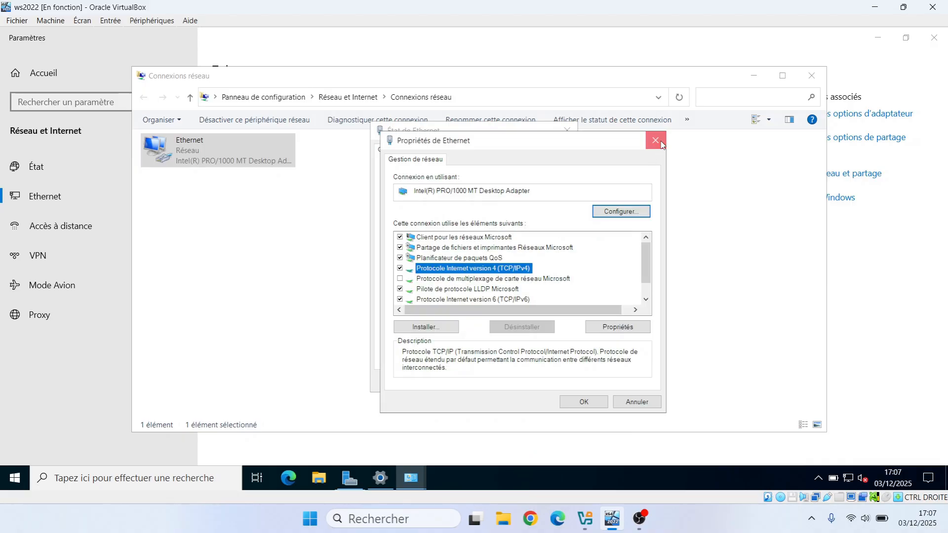
left_click(656, 141)
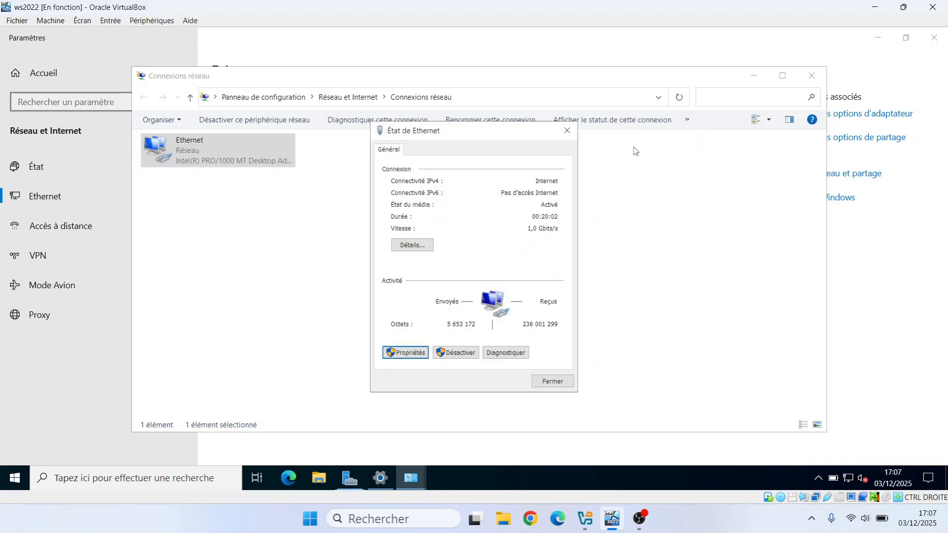
left_click(813, 79)
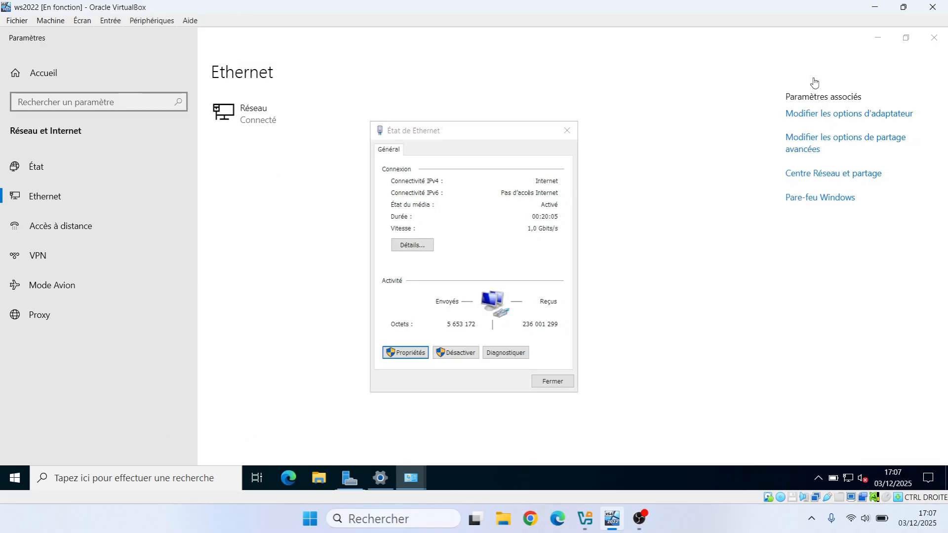
left_click(566, 130)
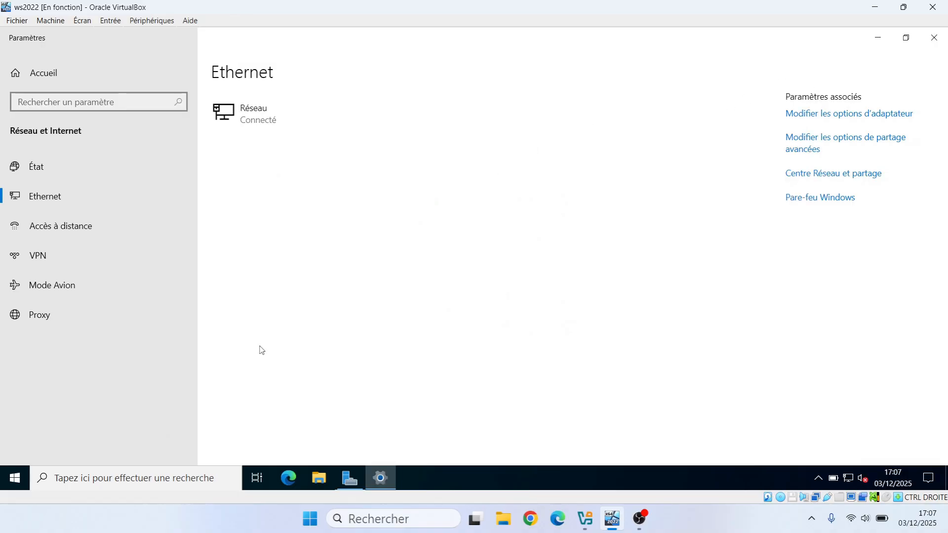
- Find and open the Windows setting for checking for updates
left_click(139, 477)
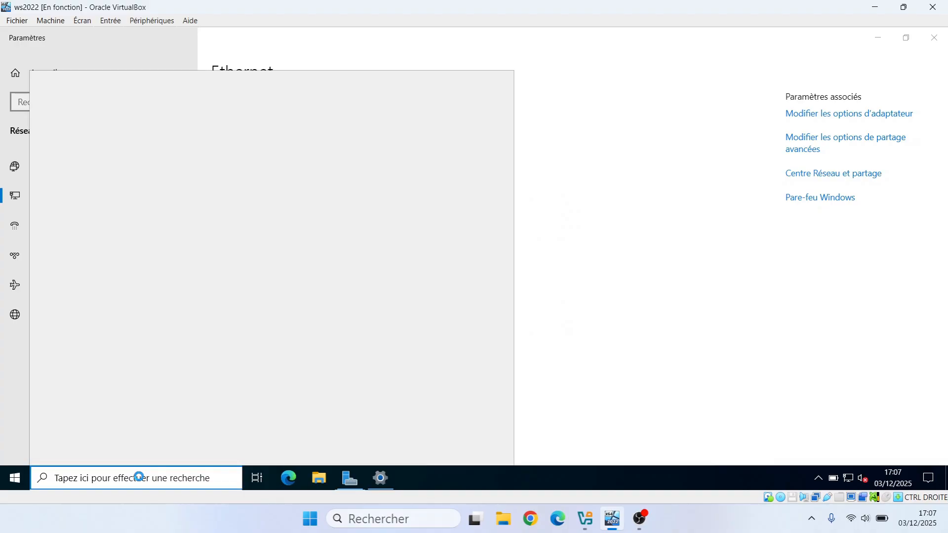
type("mises")
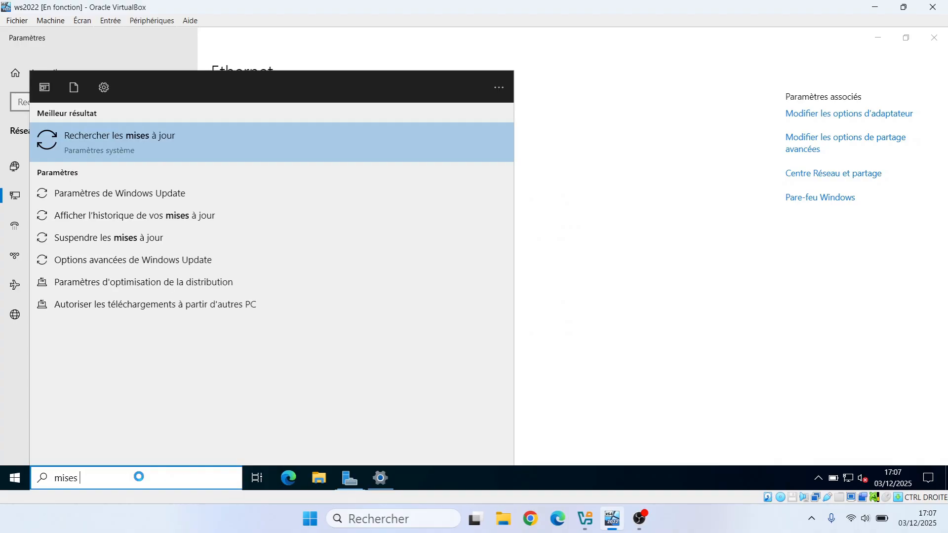
left_click(82, 144)
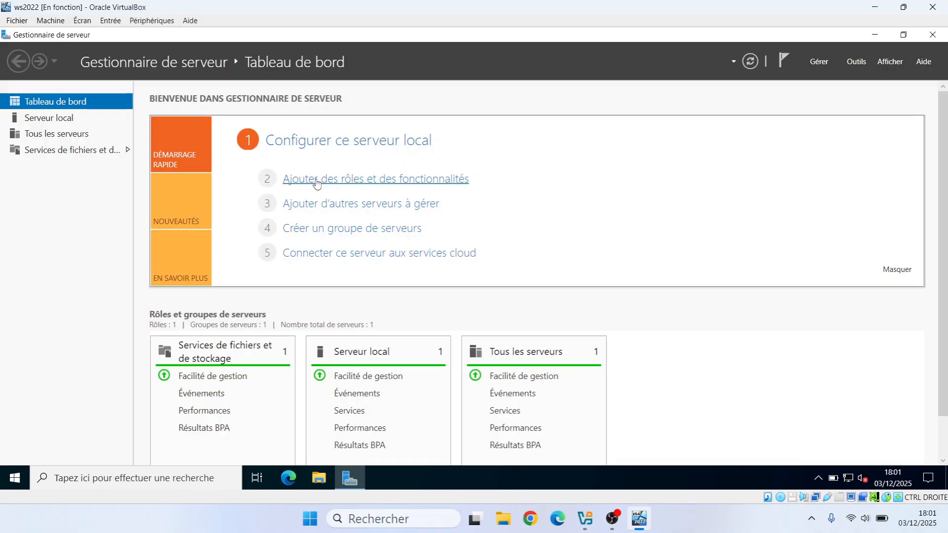
- Start adding roles and features, with a role-based installation on server WS-22 from the server pool
left_click(358, 183)
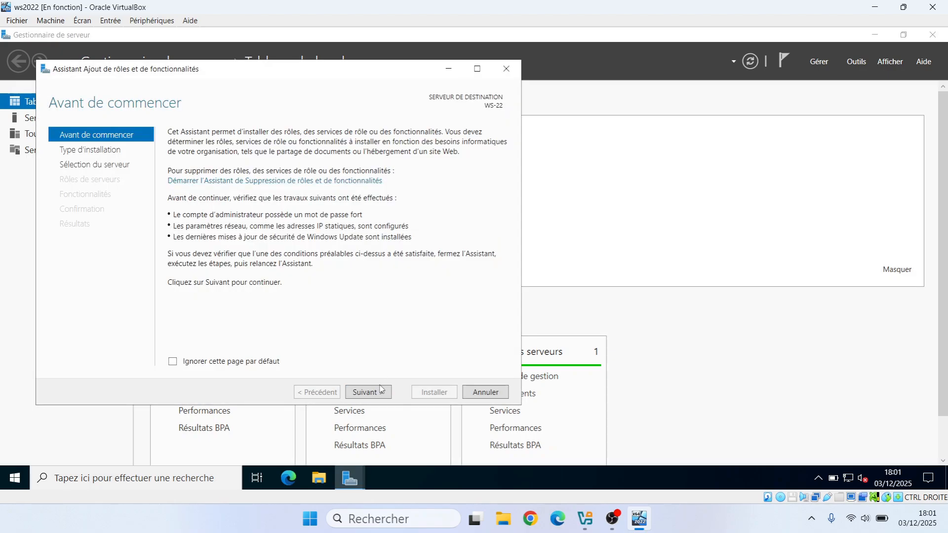
left_click(368, 393)
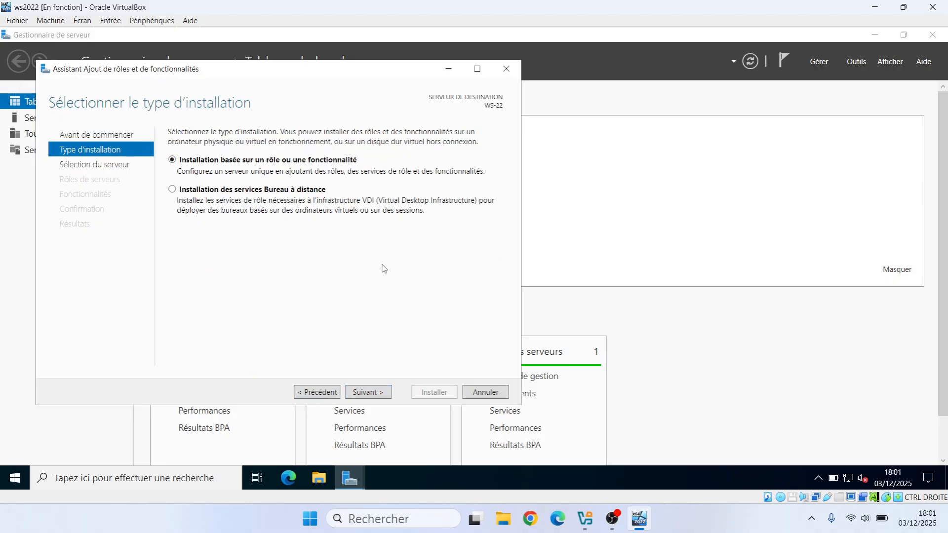
left_click(377, 394)
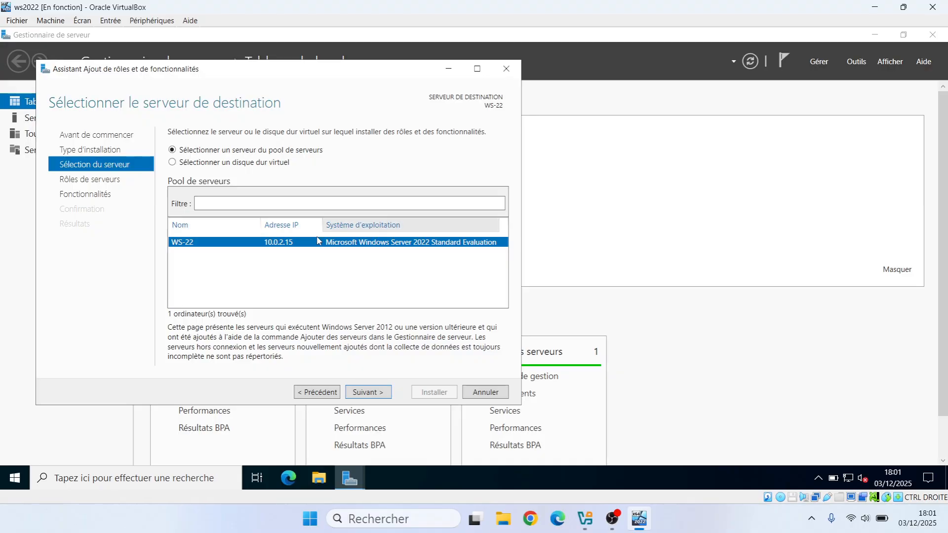
left_click(376, 393)
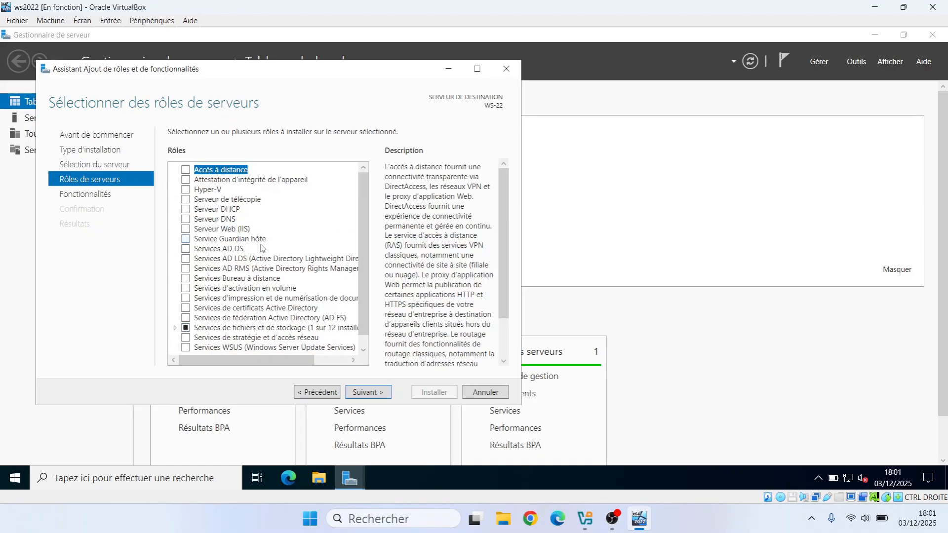
- Select the Services AD DS role with its required features and management tools, and install it without extra features
left_click(186, 249)
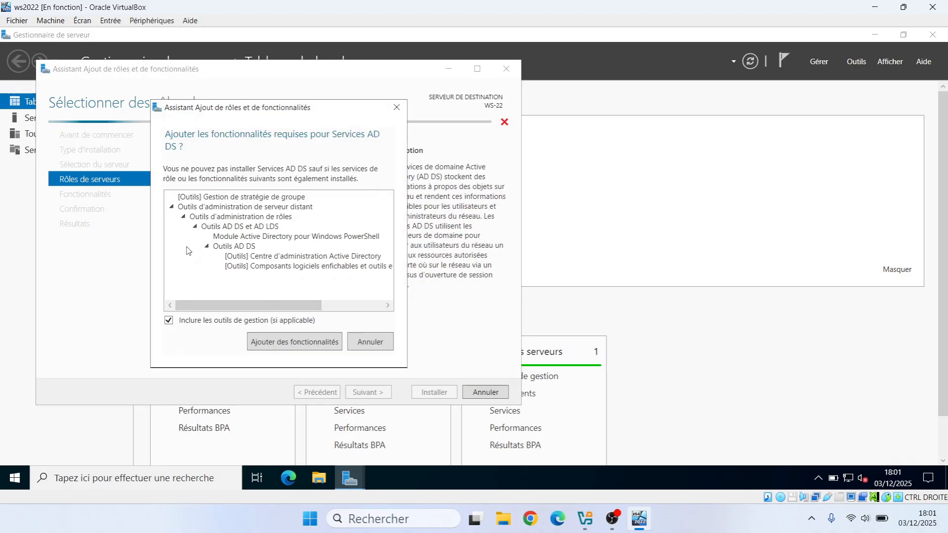
left_click(291, 348)
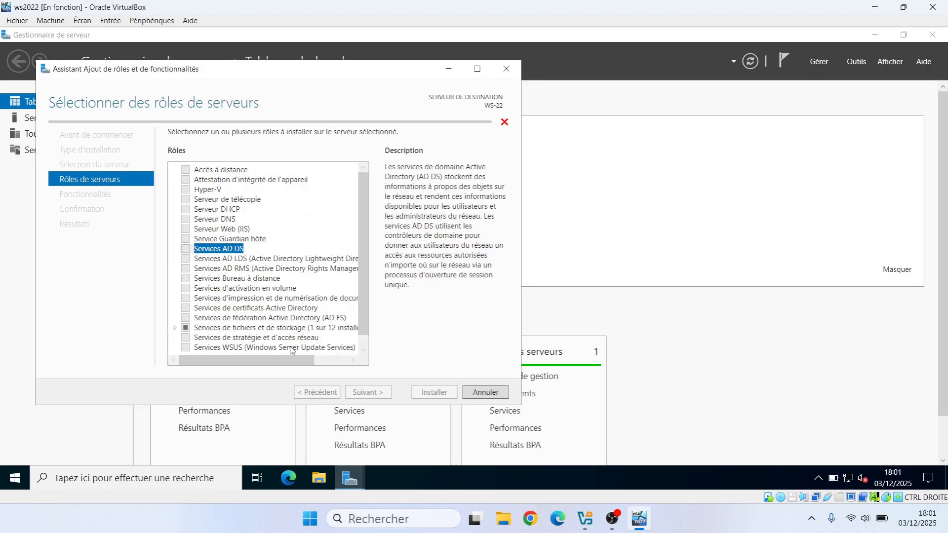
left_click(380, 394)
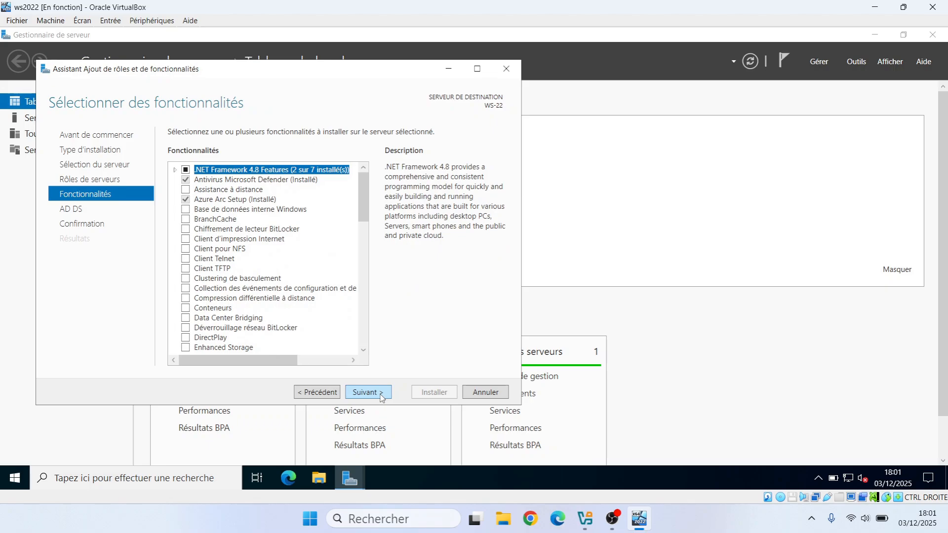
left_click(380, 394)
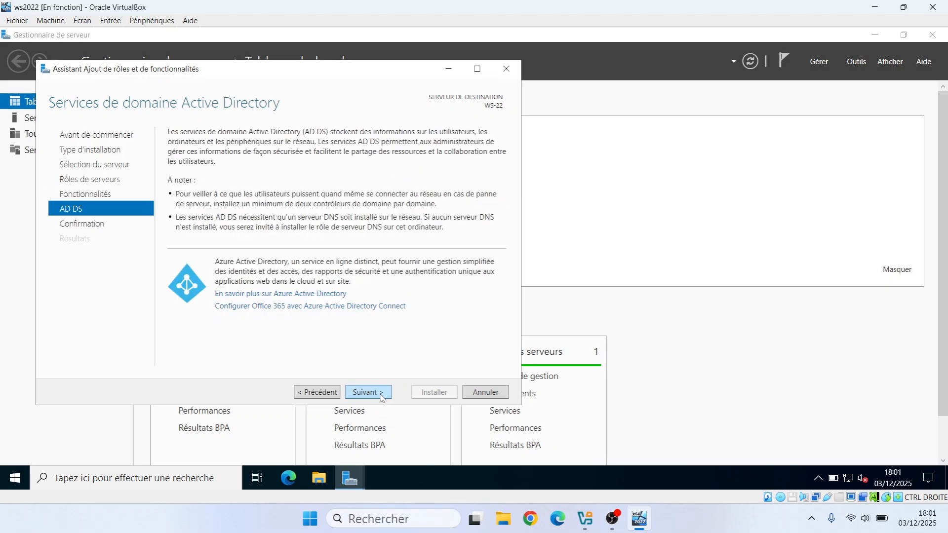
left_click(382, 394)
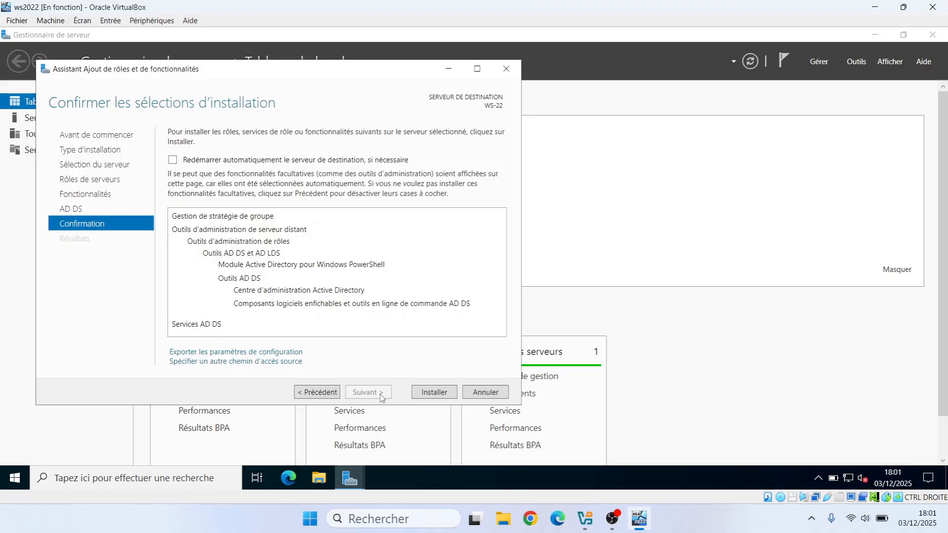
left_click(429, 393)
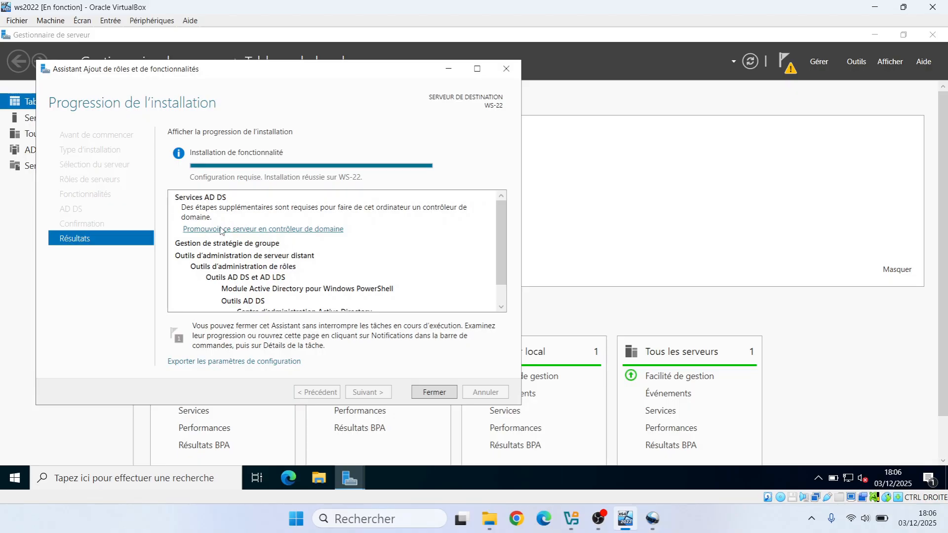
- Start promoting the server to a domain controller in a new forest with root domain name val.lan, continuing to the domain controller options
left_click(248, 229)
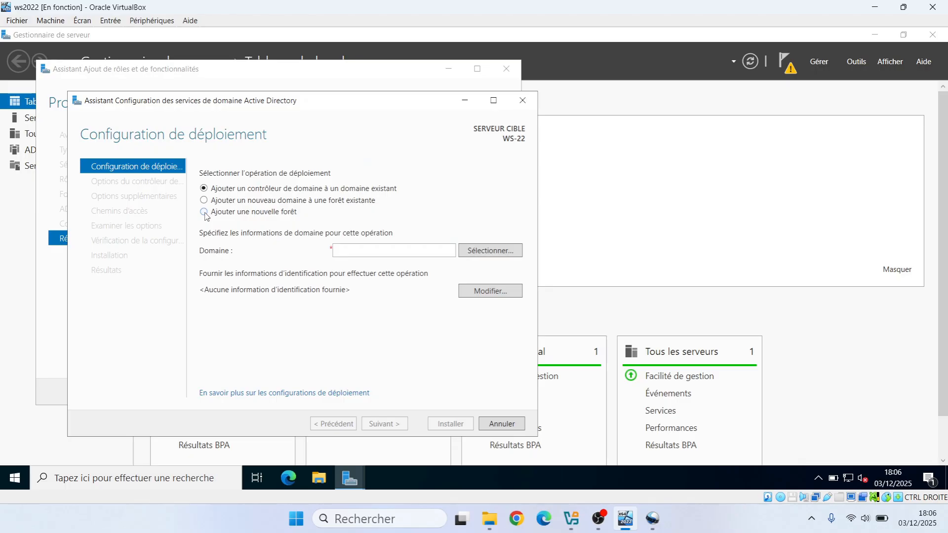
left_click(204, 213)
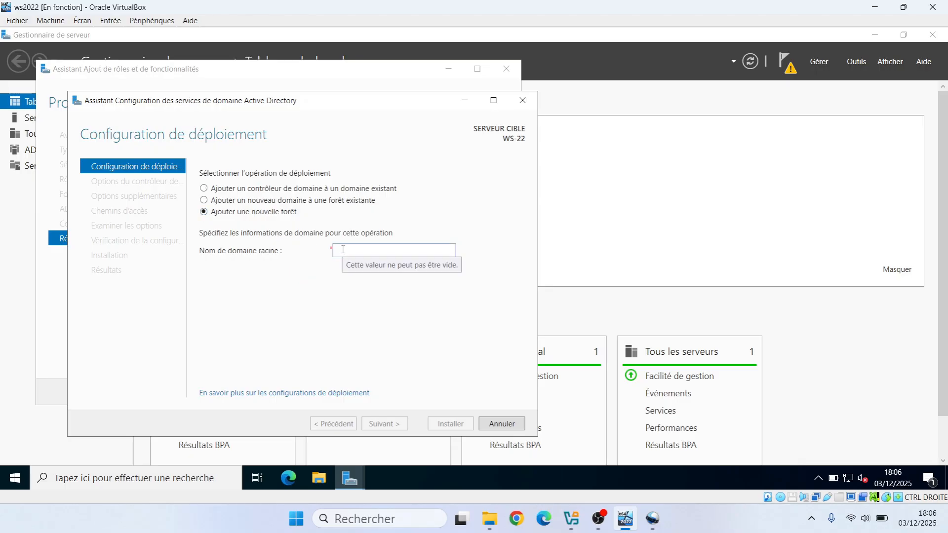
left_click(343, 250)
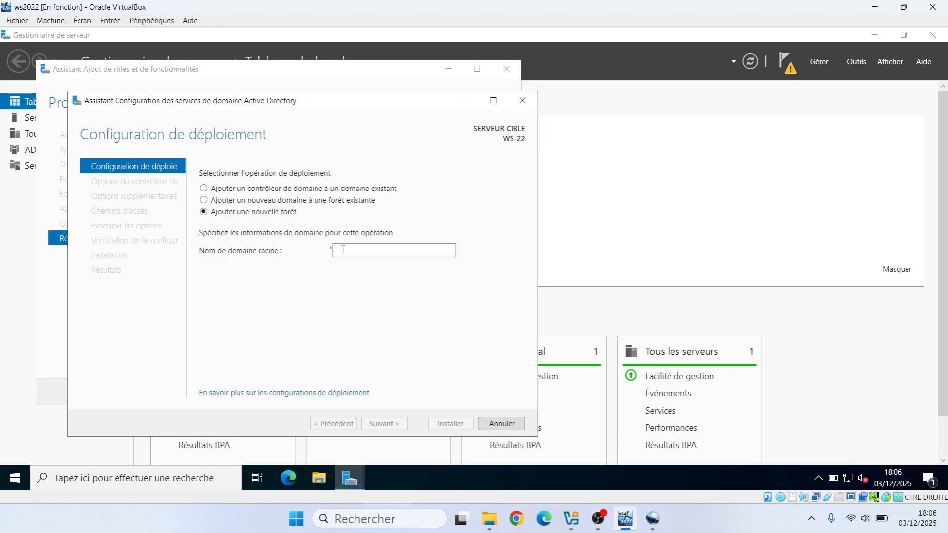
type("val")
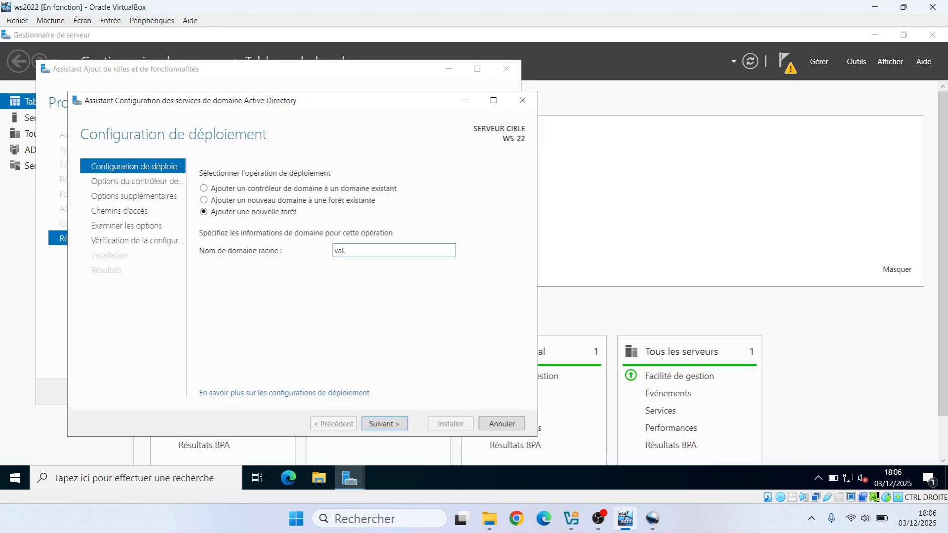
type(".lan")
left_click(401, 424)
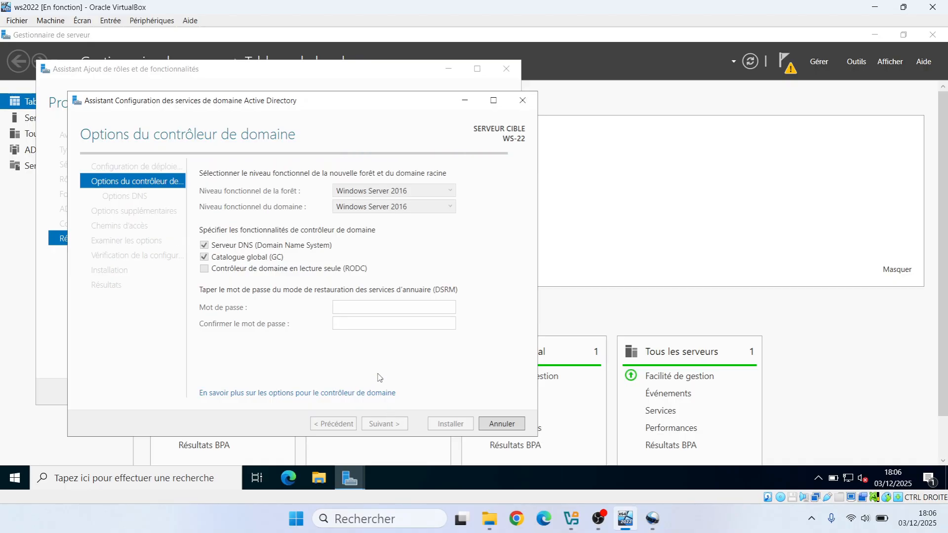
- Enter and confirm the directory services restore mode (DSRM) password, keeping the DNS server and Windows Server 2016 functional levels, and continue to the DNS options
left_click(362, 308)
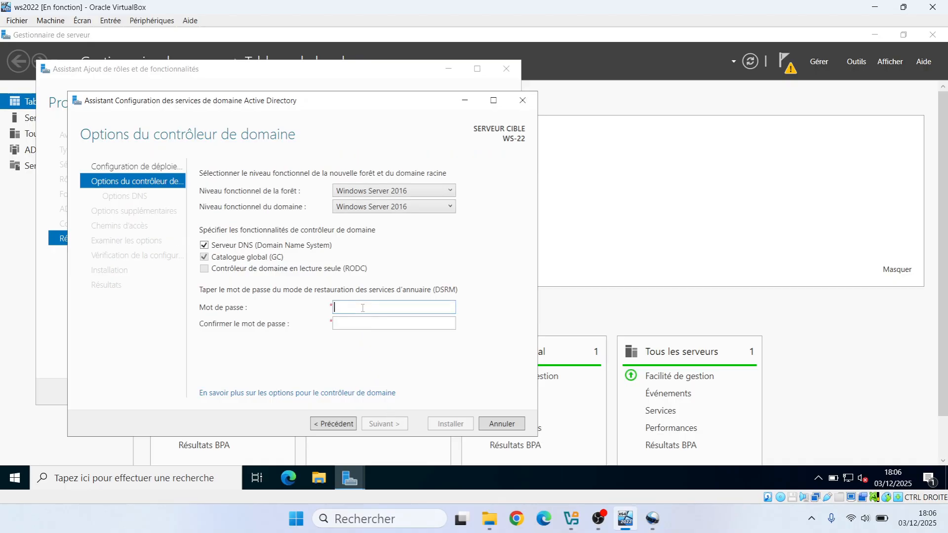
type("•••••••••")
left_click(361, 328)
type("•")
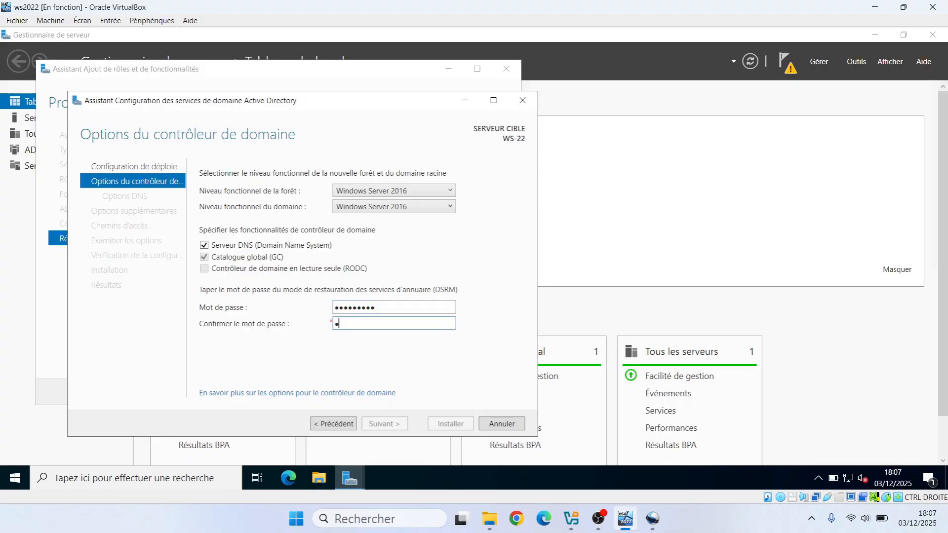
type("••••••••")
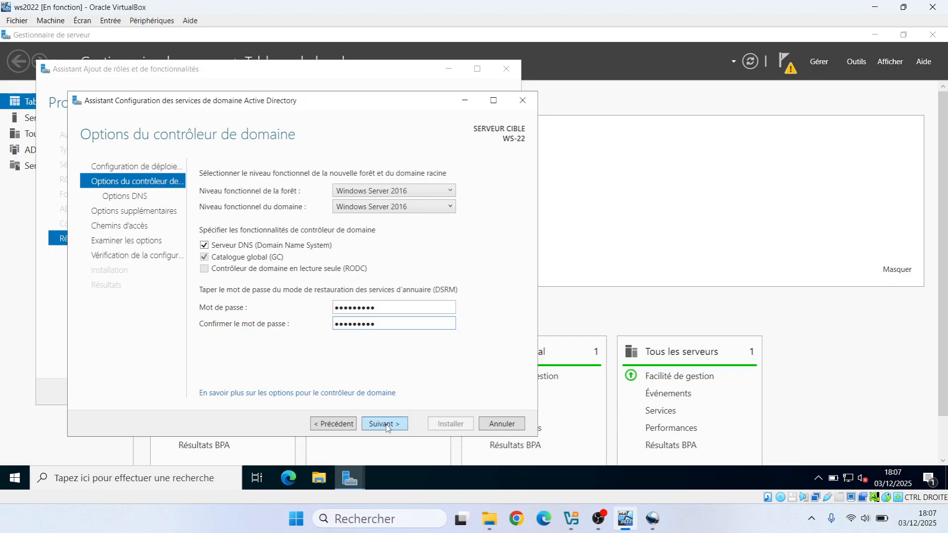
left_click(385, 424)
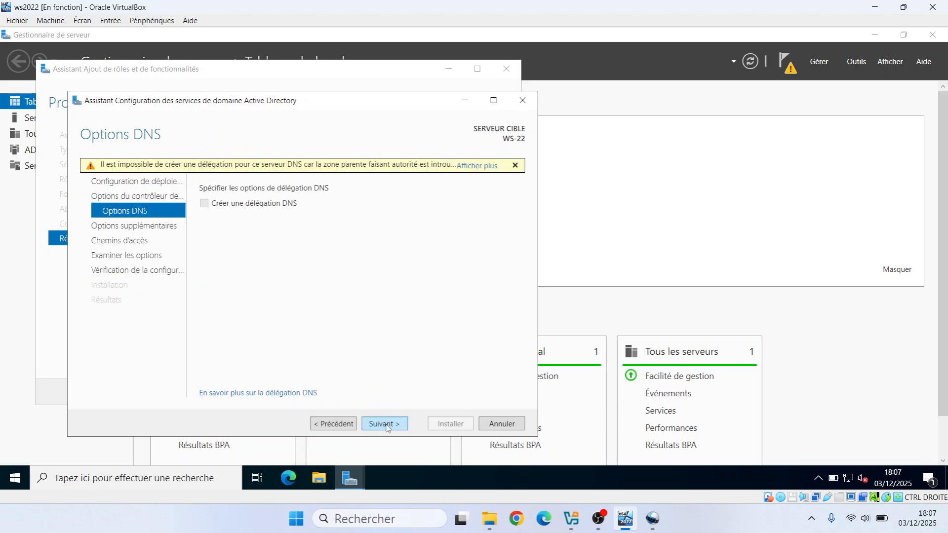
- Install the domain controller configuration with no DNS delegation, NetBIOS name VAL and the default NTDS and SYSVOL folders, and acknowledge the restart
left_click(387, 425)
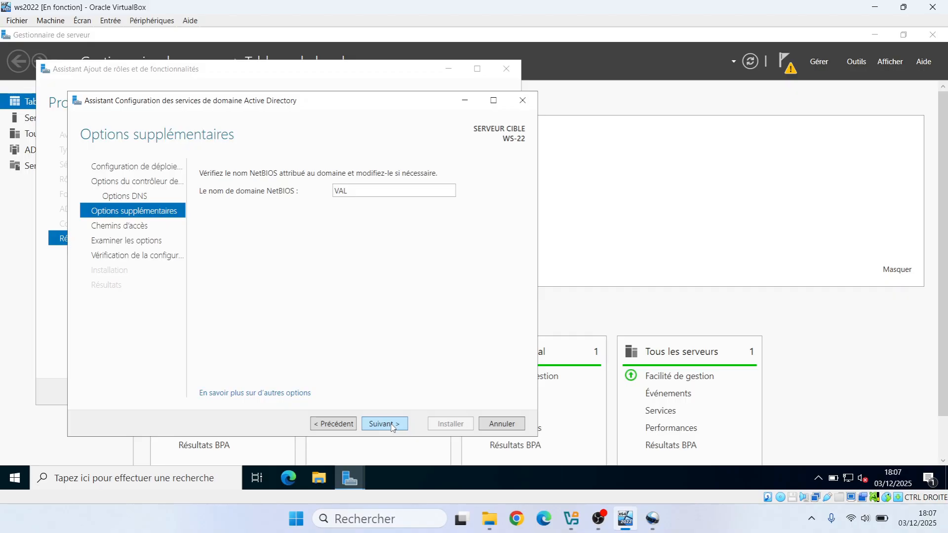
left_click(392, 426)
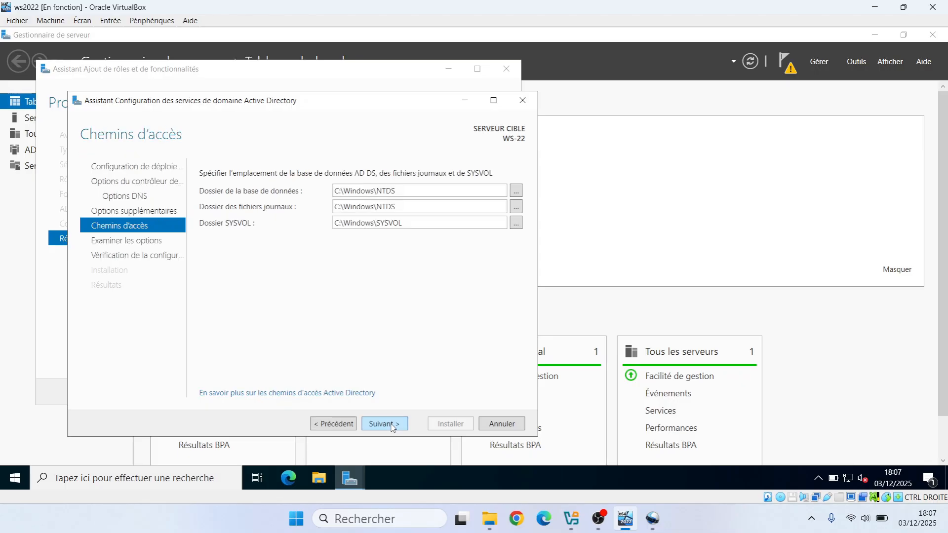
left_click(385, 424)
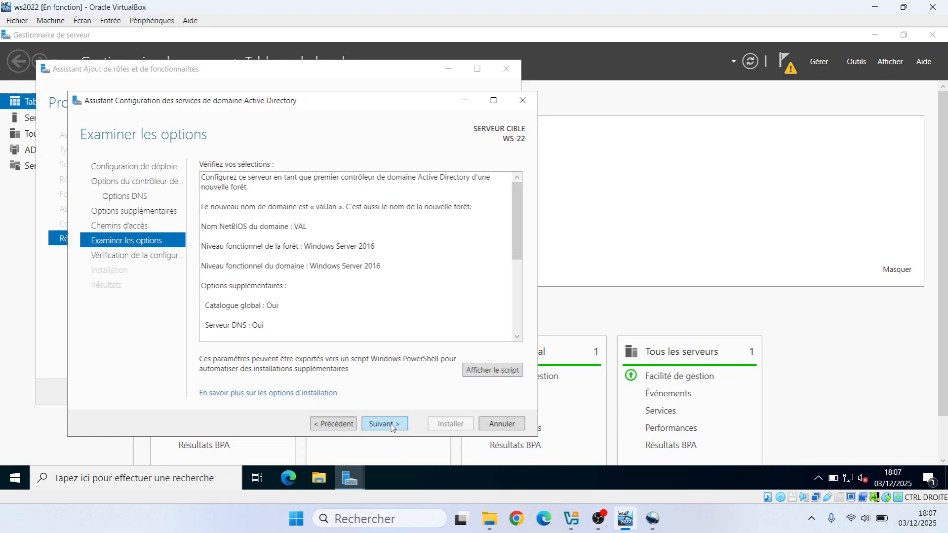
left_click(391, 425)
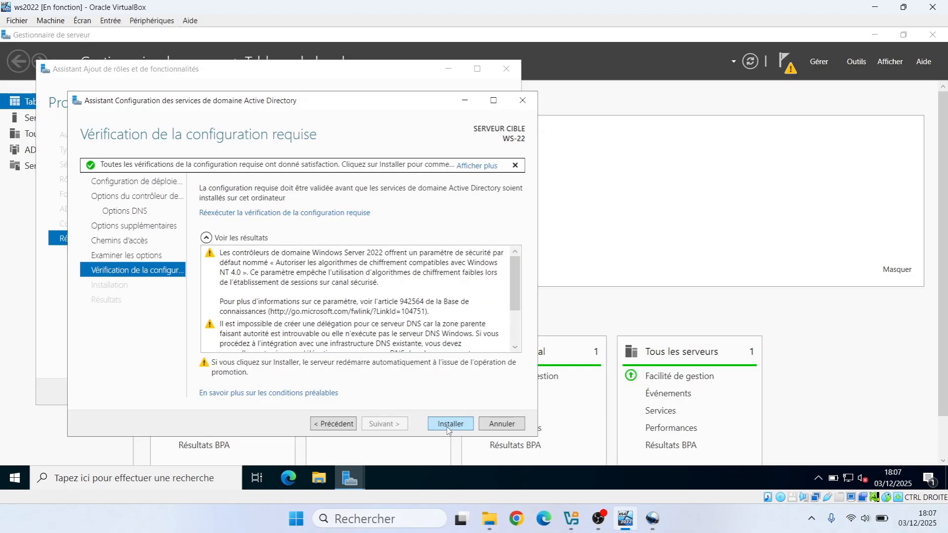
left_click(448, 428)
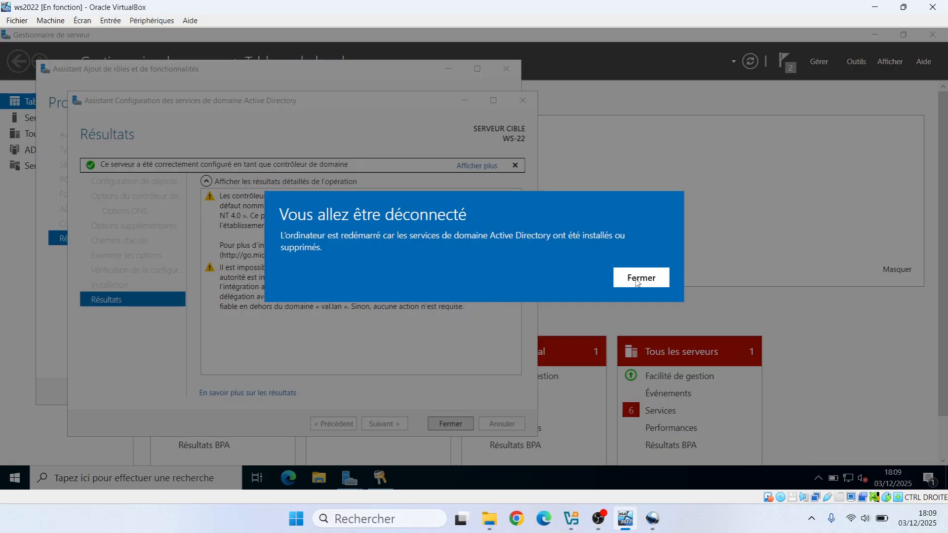
left_click(640, 278)
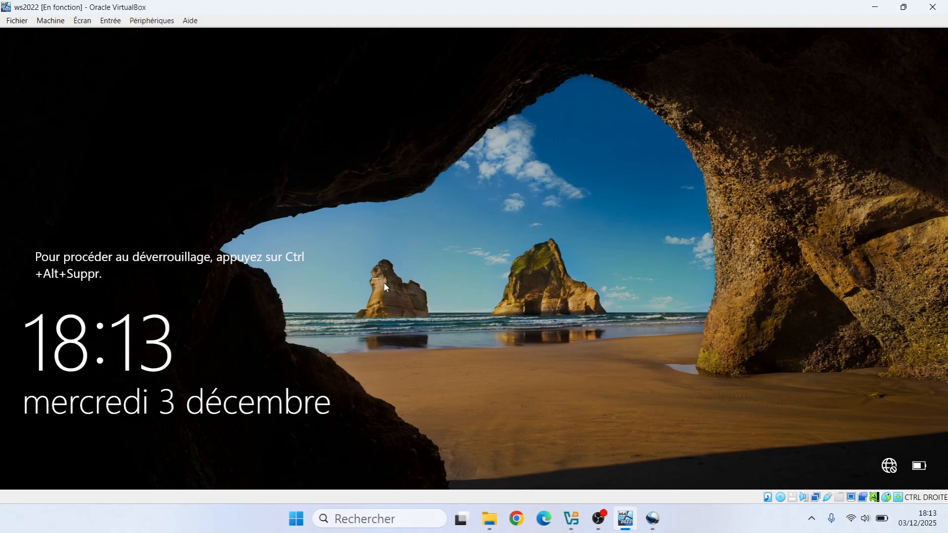
- Unlock the restarted virtual machine and sign in to the VAL\Administrateur account with its password
left_click(109, 22)
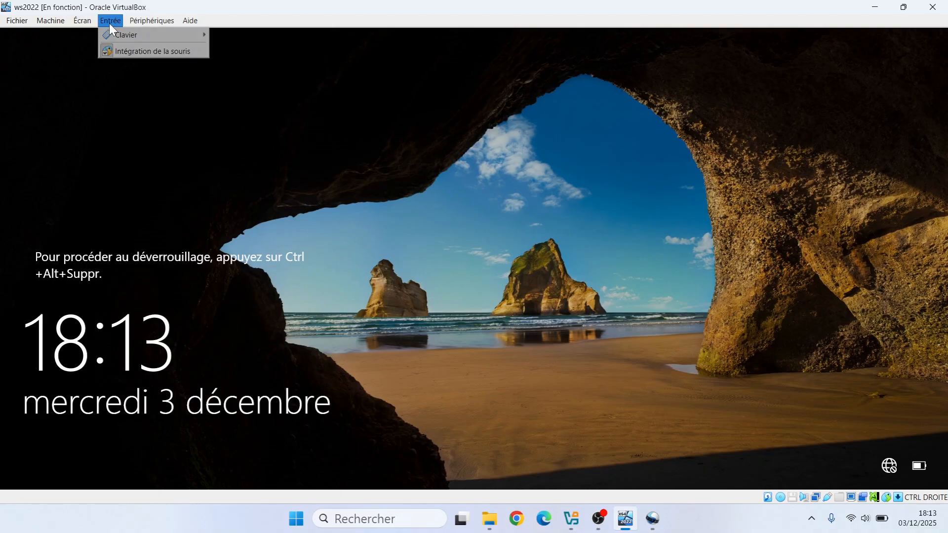
mouse_move(122, 39)
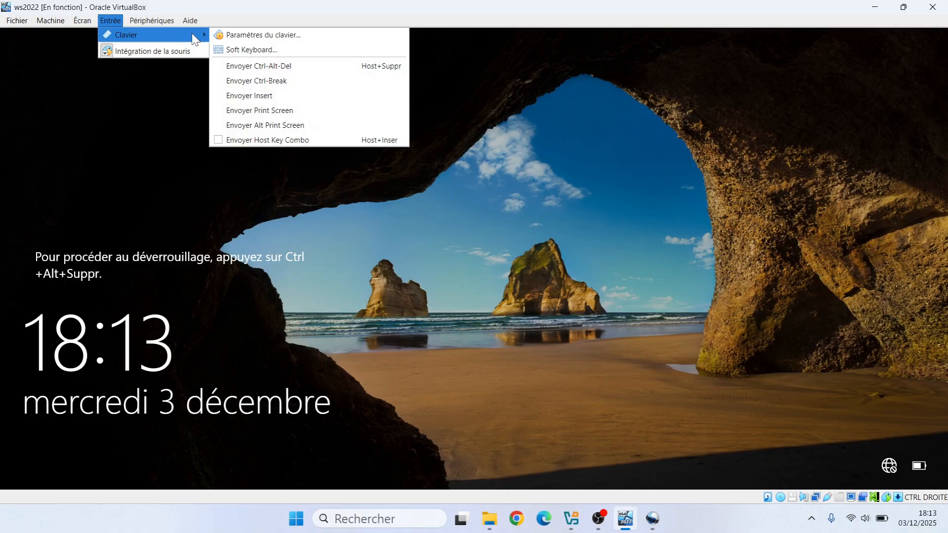
left_click(256, 67)
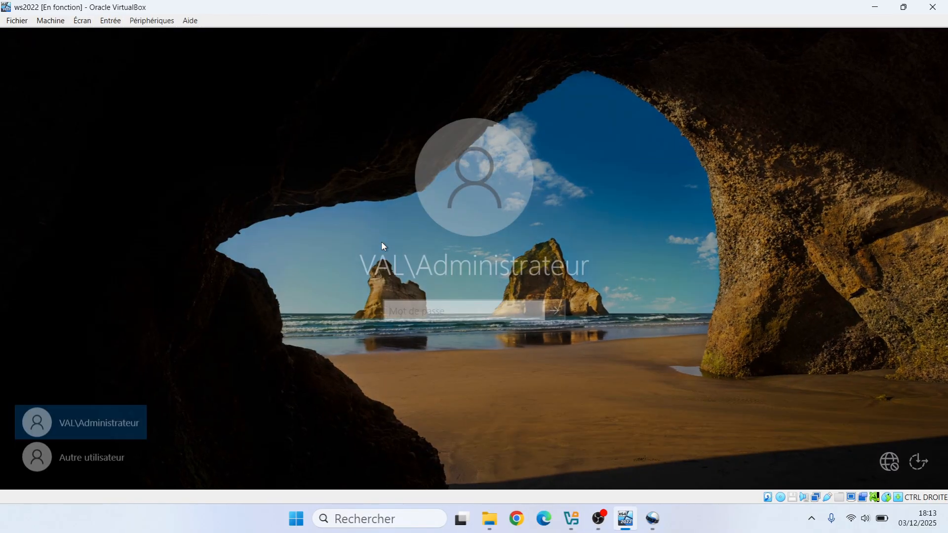
key("Caps_Lock")
type("•")
key("Caps_Lock")
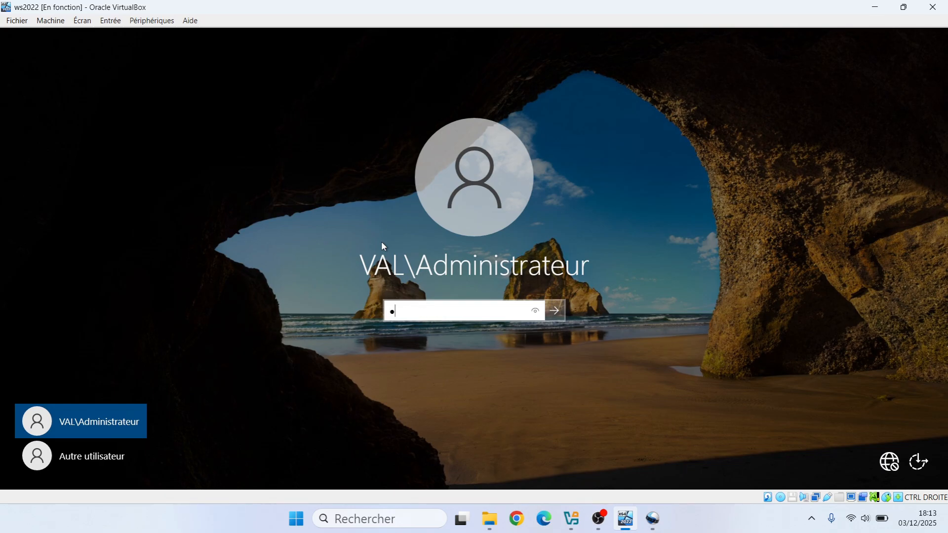
type("••••••••")
key("Return")
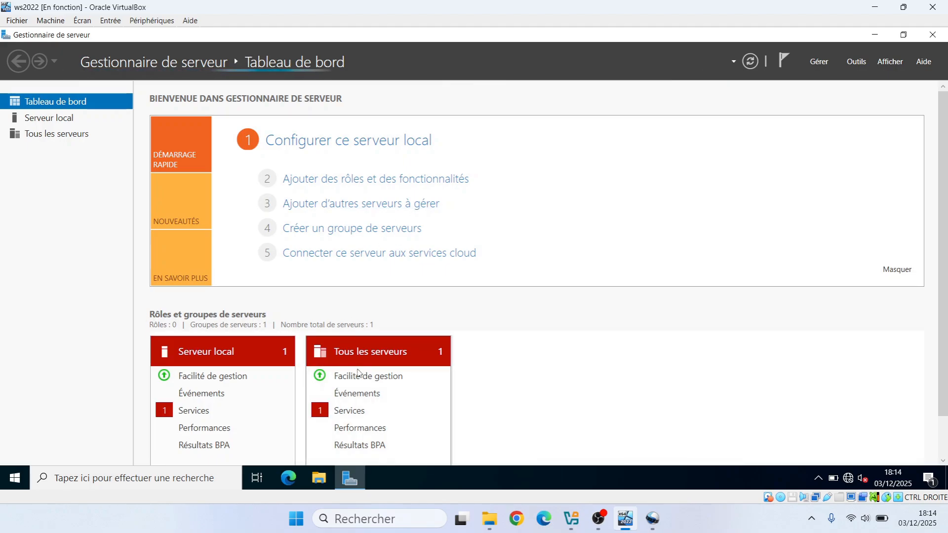
- Start the stopped clipboard user service on WS-22 from the all-servers service details and dismiss its completed task notification
left_click(360, 413)
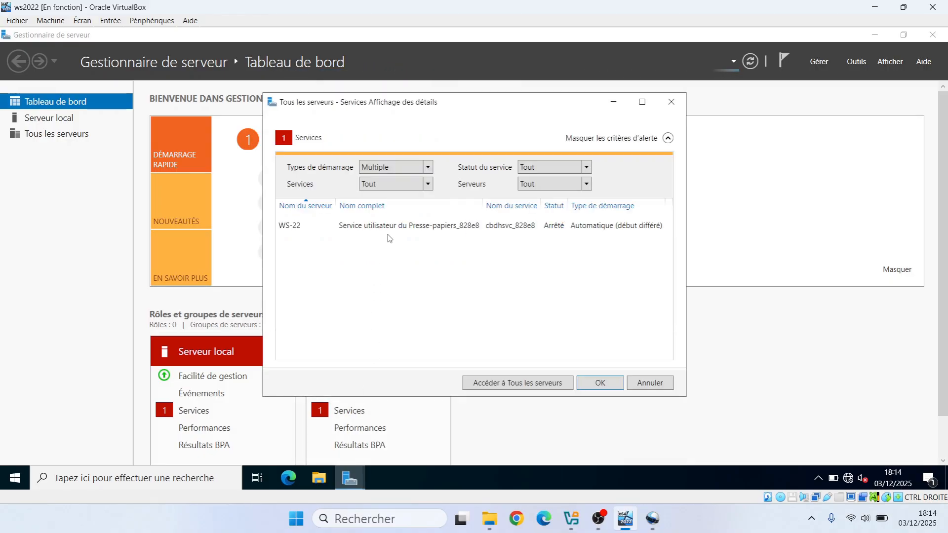
right_click(395, 227)
left_click(421, 231)
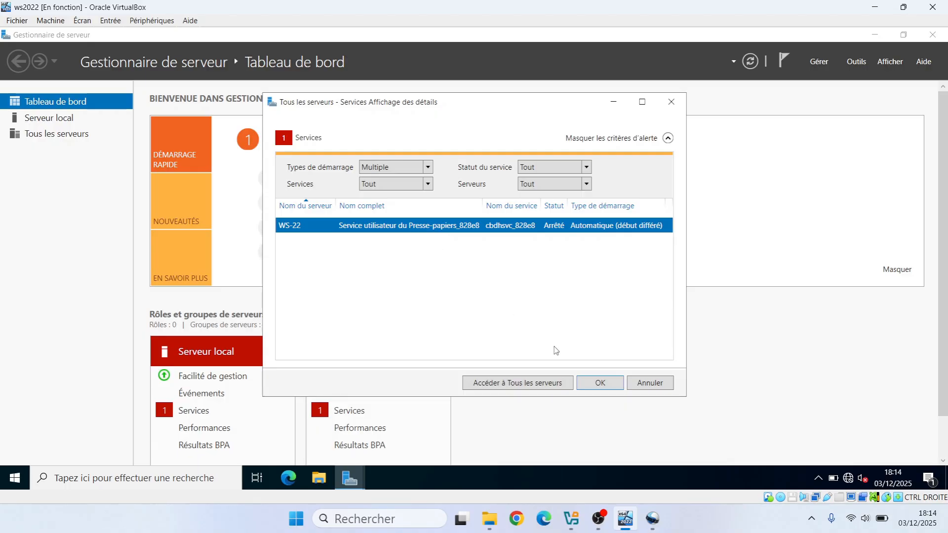
left_click(601, 384)
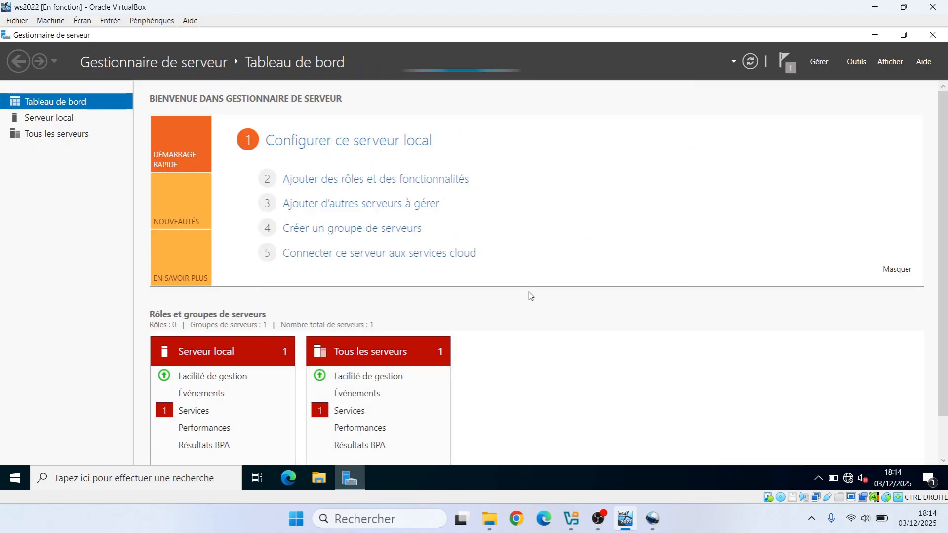
left_click(784, 66)
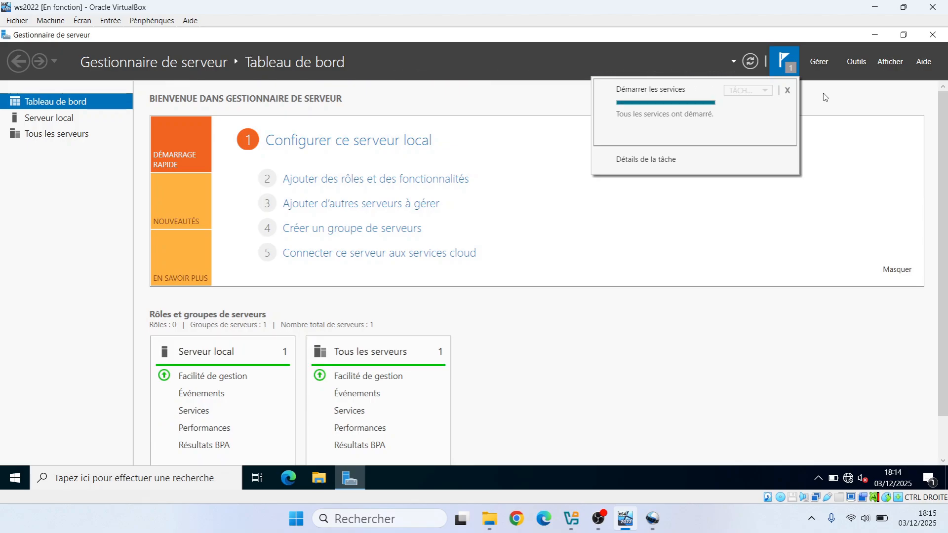
left_click(788, 92)
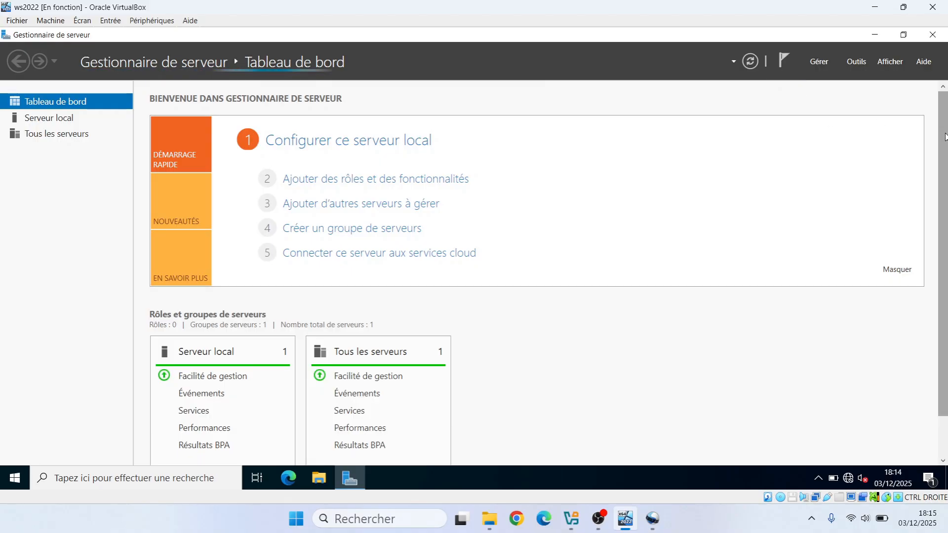
- Review the role tiles on the dashboard and open the DNS management console in a maximized window
mouse_move(946, 138)
left_mouse_down()
mouse_move(947, 201)
mouse_move(947, 137)
left_mouse_up()
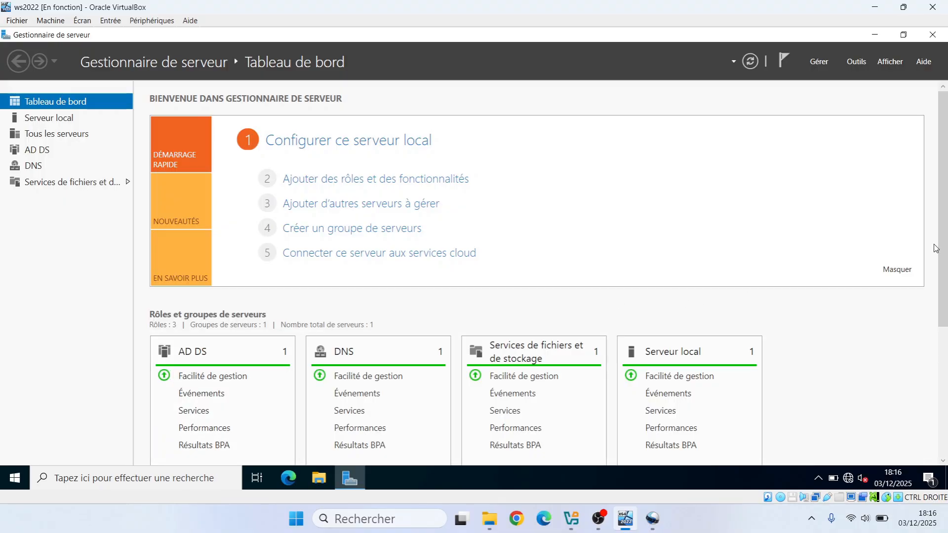
scroll(938, 245, "down", 4)
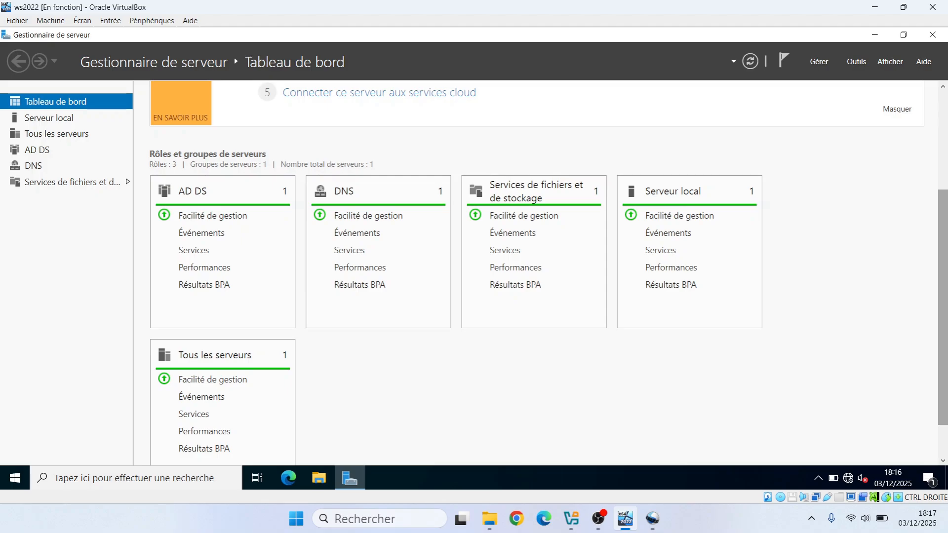
scroll(548, 270, "up", 2)
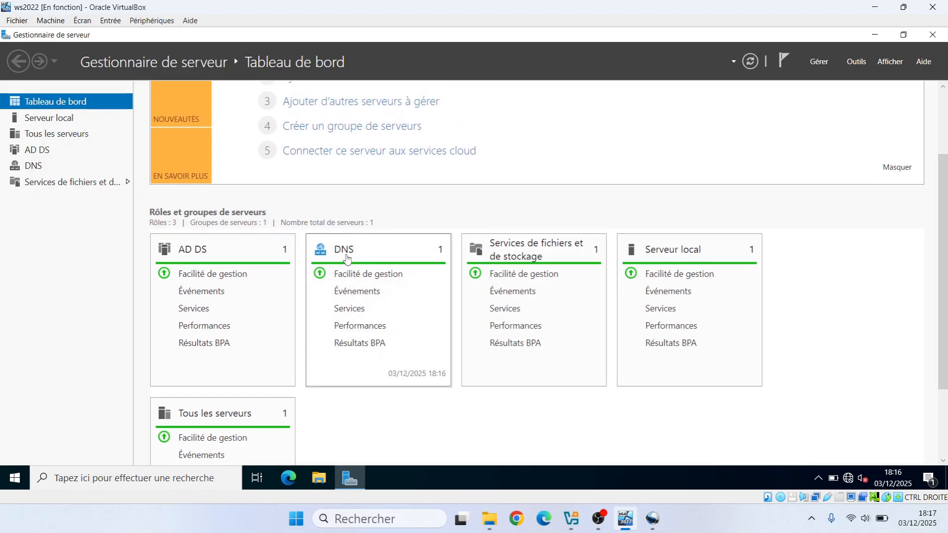
left_click(858, 61)
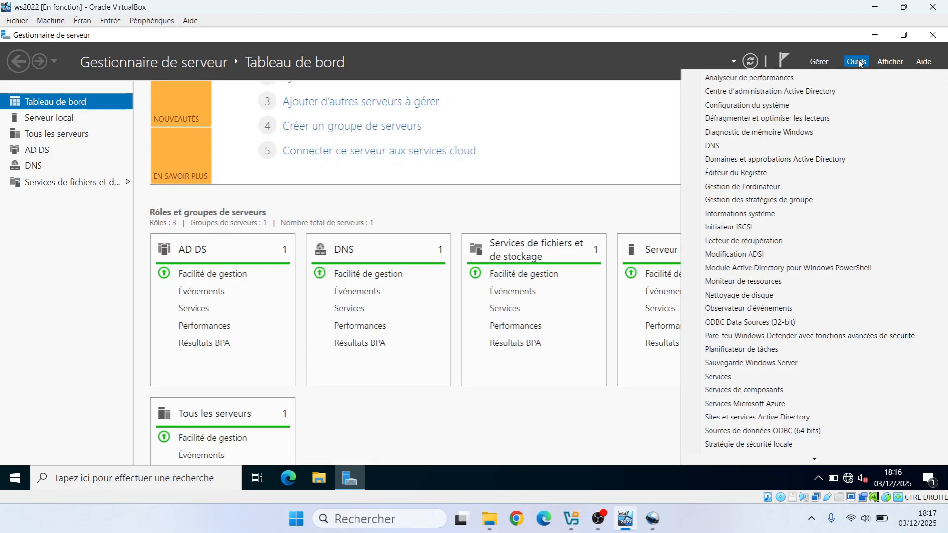
left_click(728, 146)
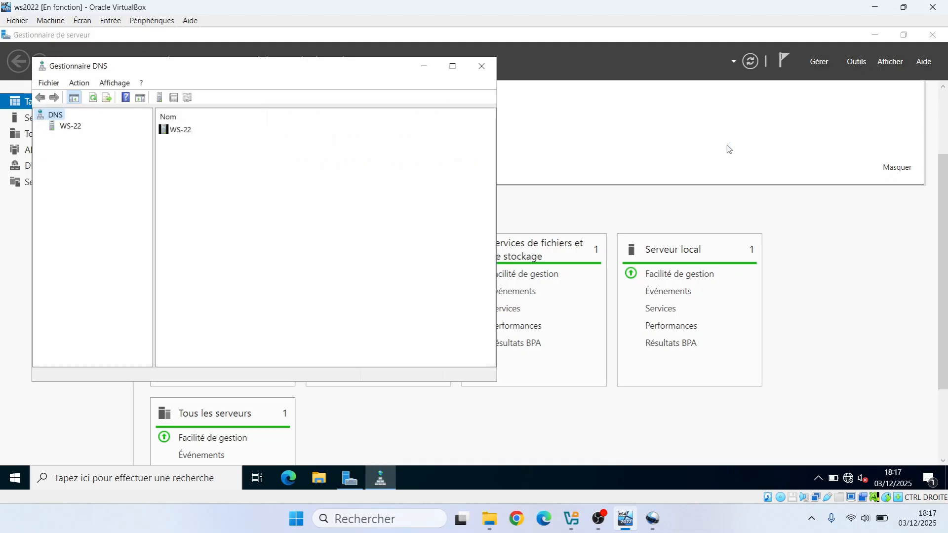
left_click(453, 67)
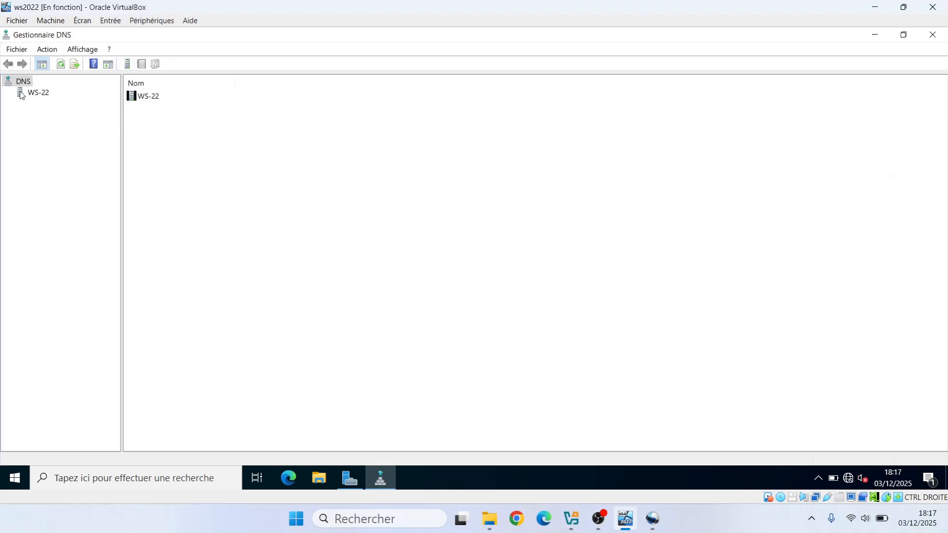
- Display the forward lookup zones of server WS-22 and widen the console tree to show full folder names
left_click(39, 94)
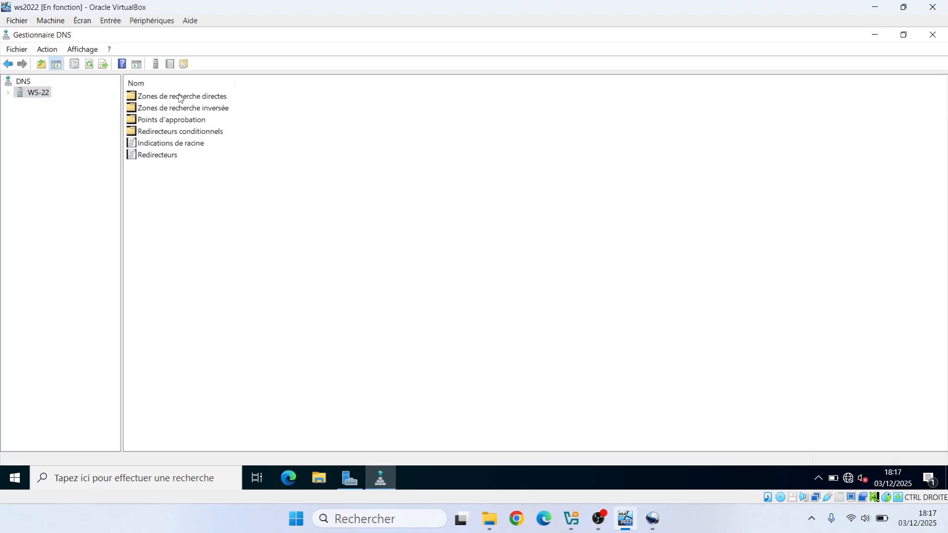
left_click(181, 98)
double_click(181, 98)
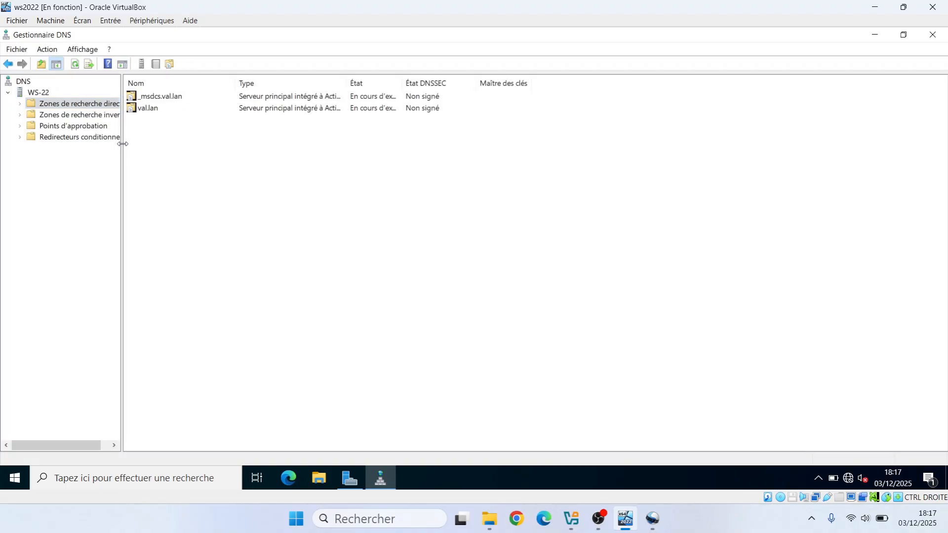
left_click_drag(122, 144, 196, 151)
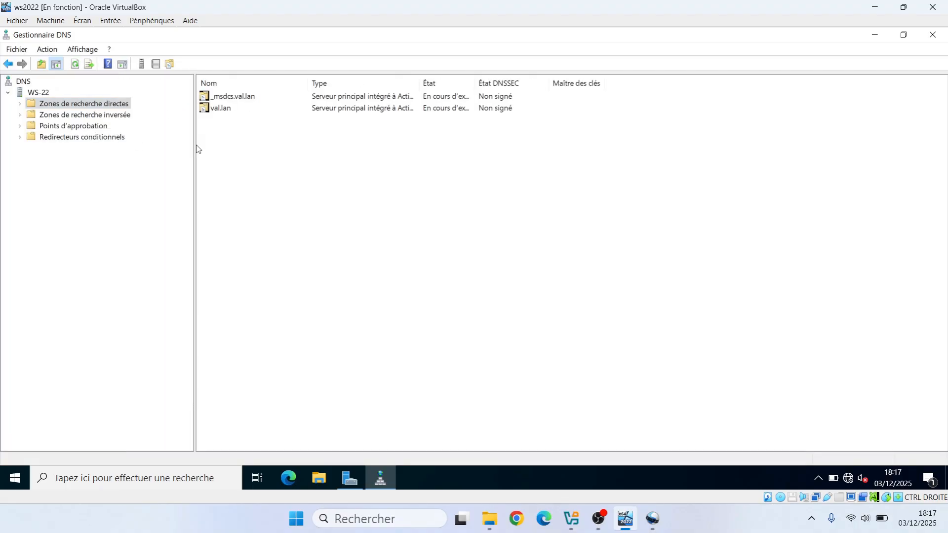
- Start a new IPv4 reverse lookup zone on WS-22, primary and stored in Active Directory, replicated to all DNS servers in the val.lan domain
left_click(95, 115)
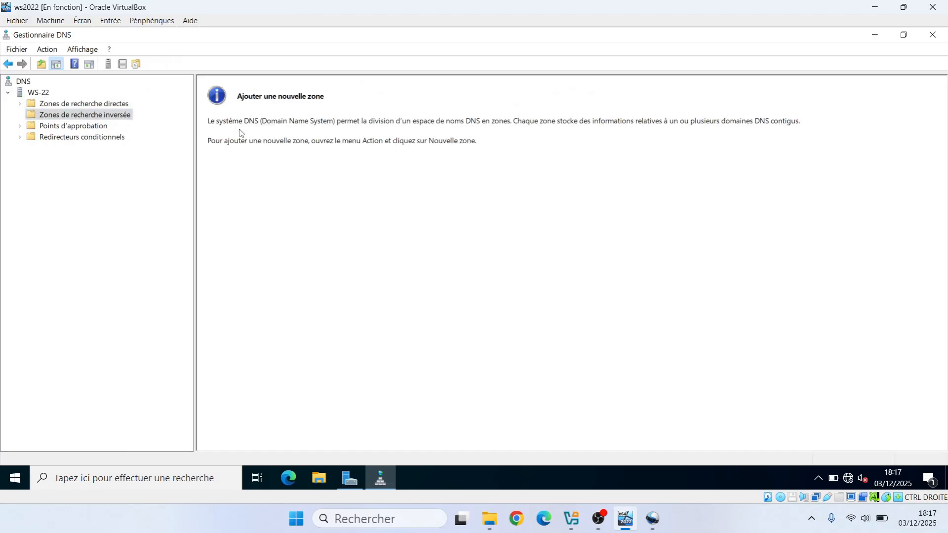
right_click(104, 119)
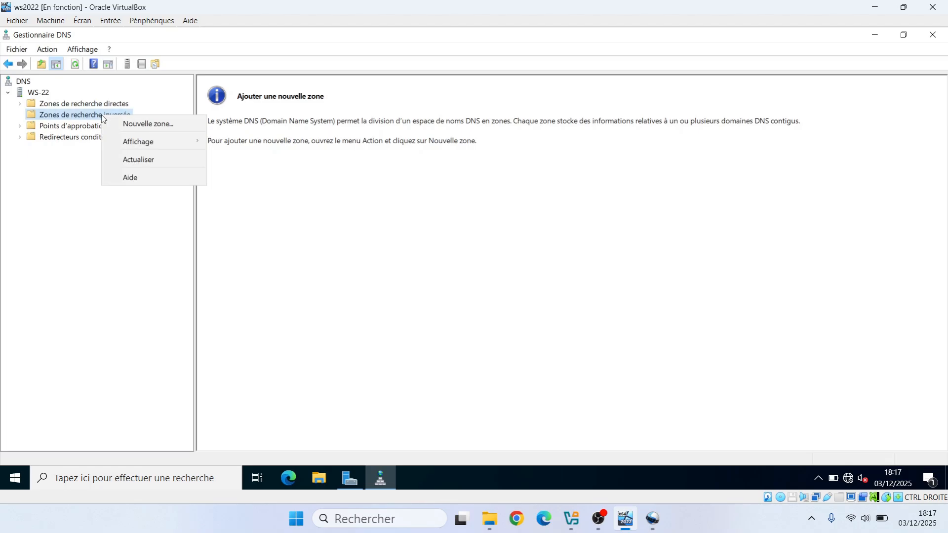
left_click(135, 129)
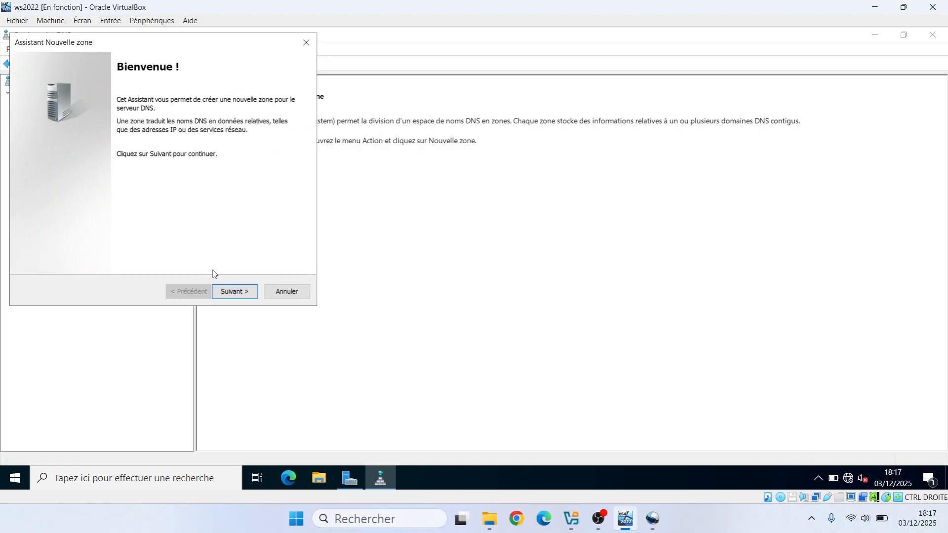
left_click(245, 292)
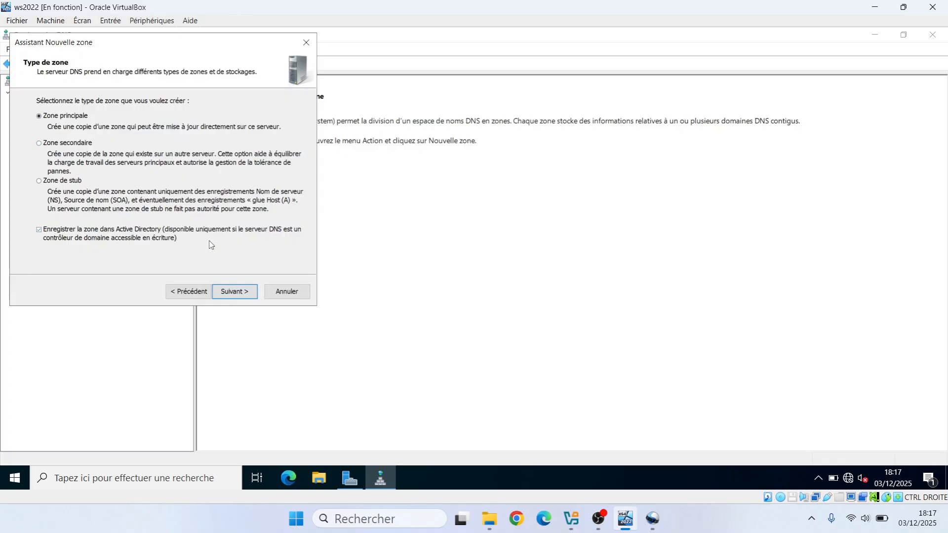
left_click(241, 292)
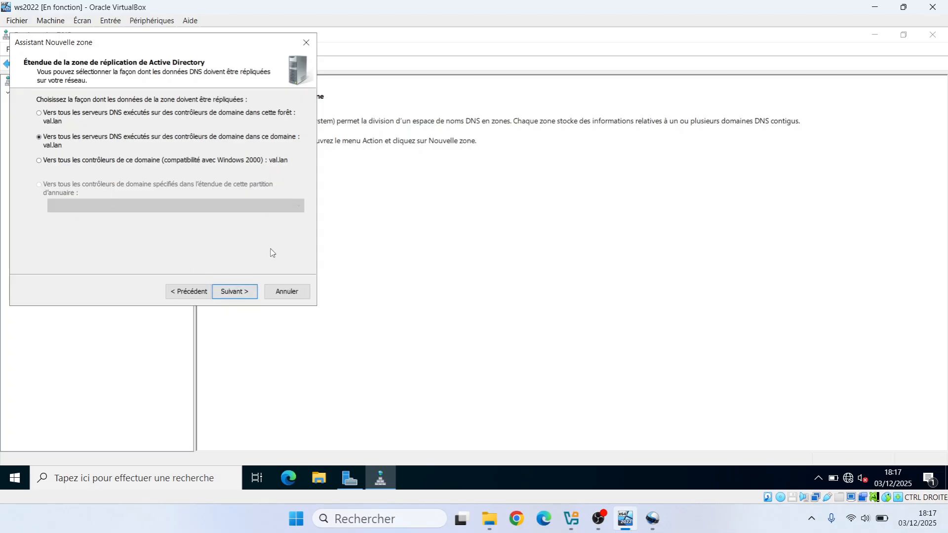
left_click(242, 292)
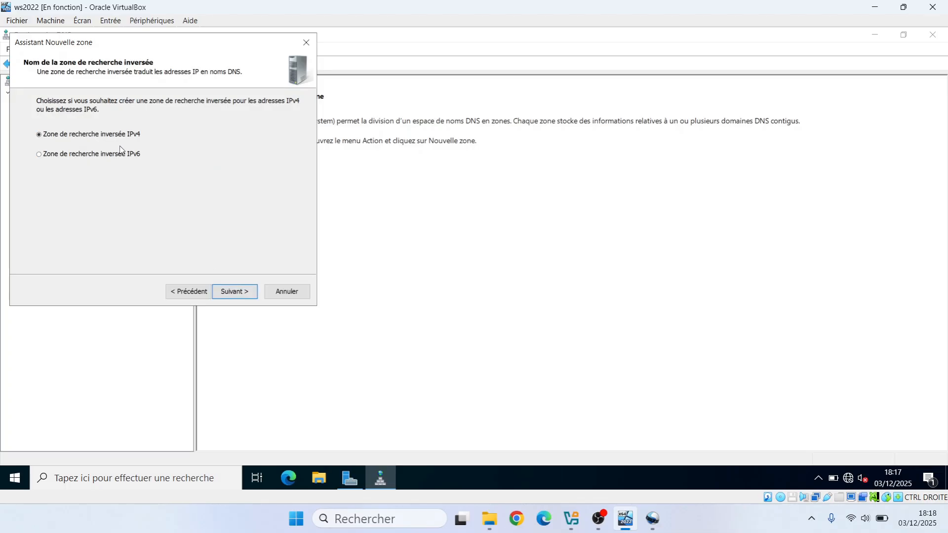
left_click(244, 292)
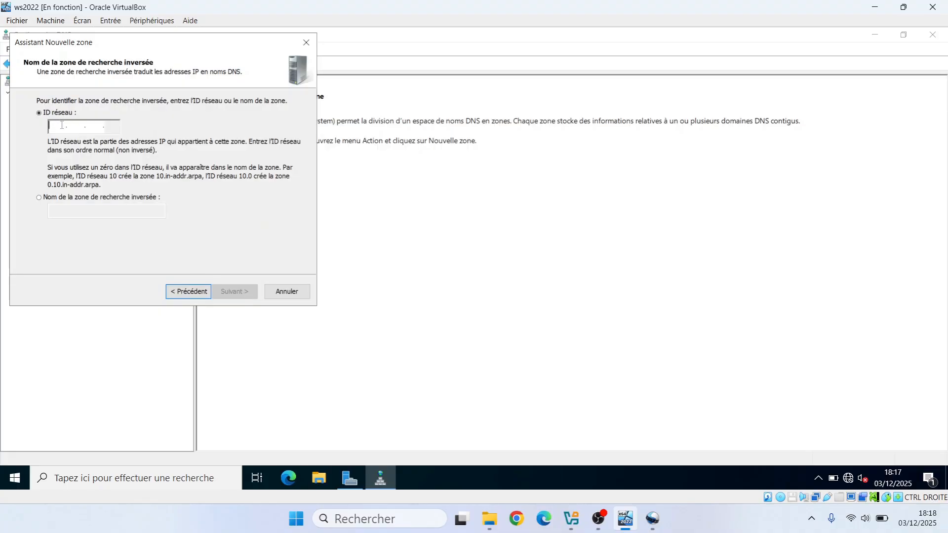
- Set the reverse zone's network ID to 10.0.2, allow only secure dynamic updates, and create the zone
type("10")
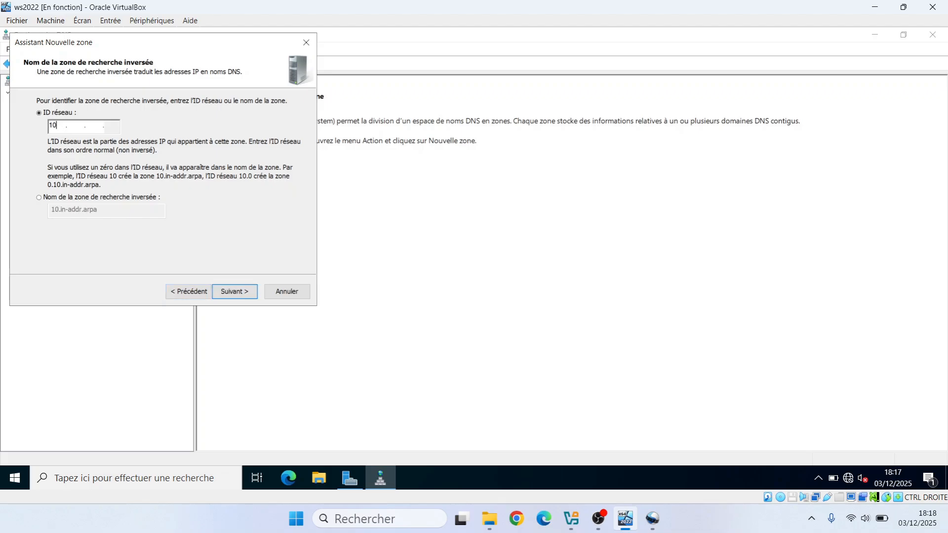
type(".0.2")
left_click(235, 291)
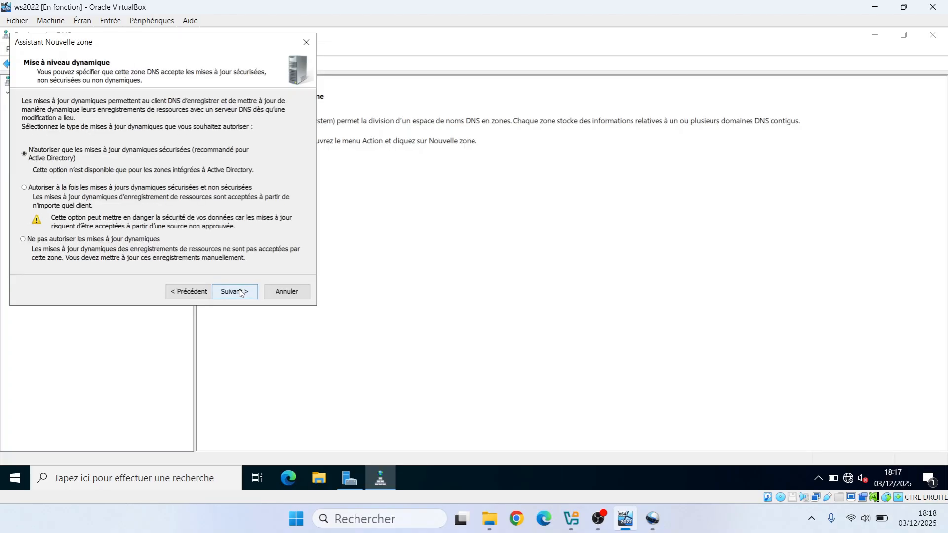
left_click(235, 292)
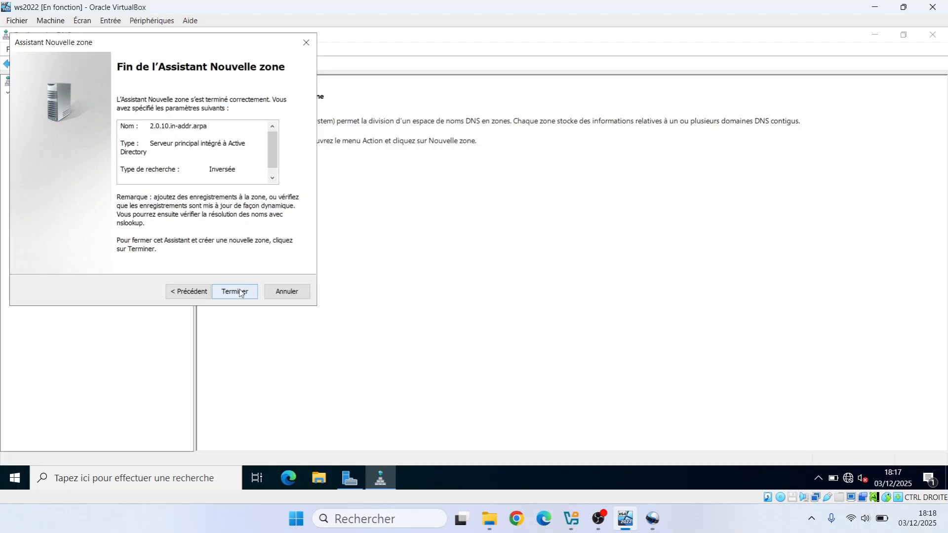
left_click(241, 292)
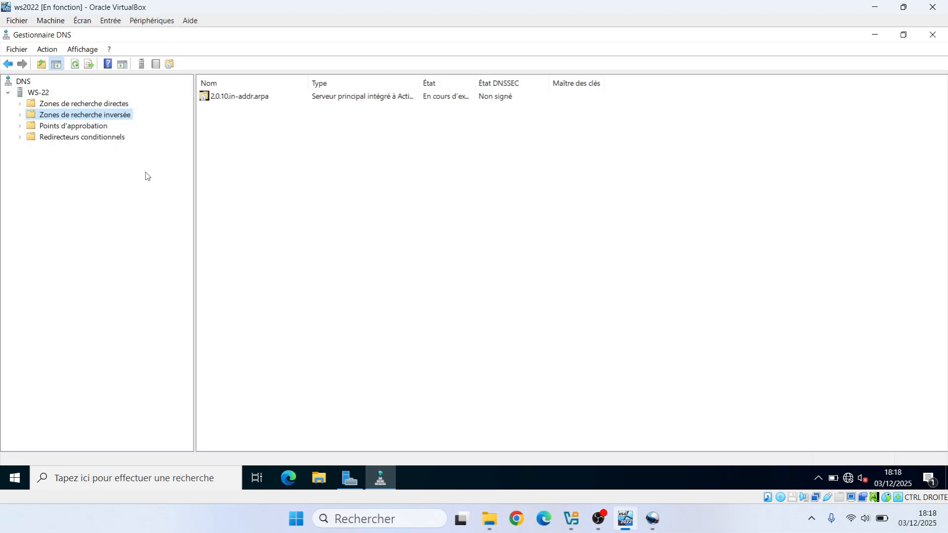
- Recheck the forward lookup zones of WS-22 and close the DNS management console
left_click(102, 105)
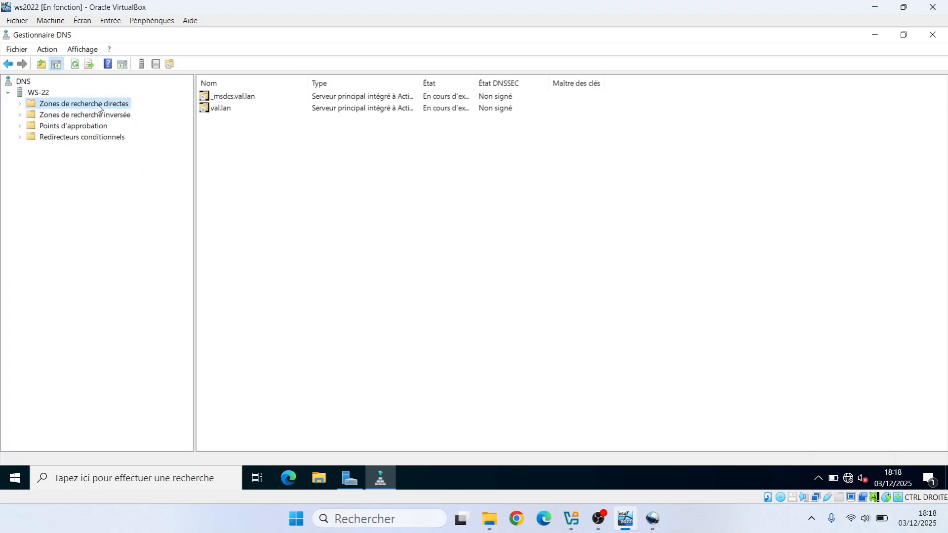
left_click(934, 35)
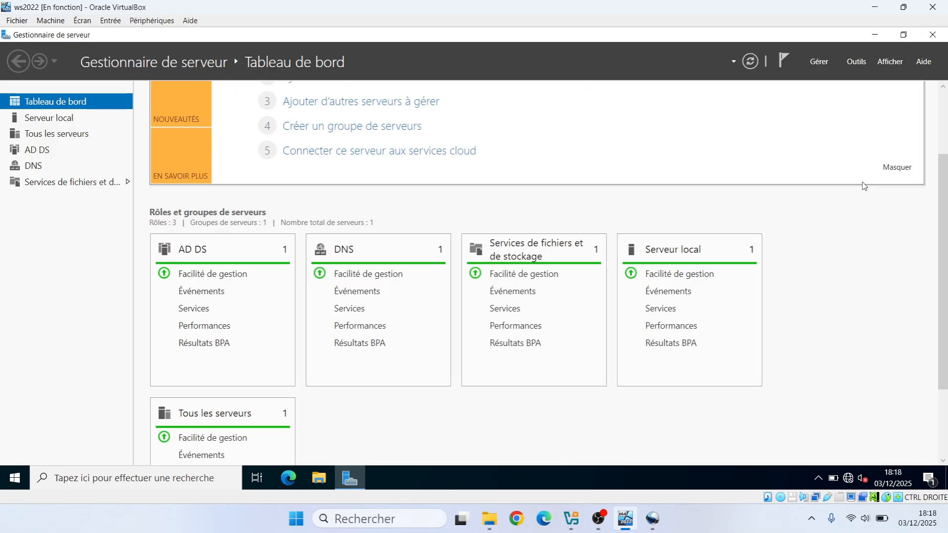
- Start adding roles and features from the dashboard with a role-based installation on the destination server WS-22.val.lan
left_click_drag(943, 208, 943, 139)
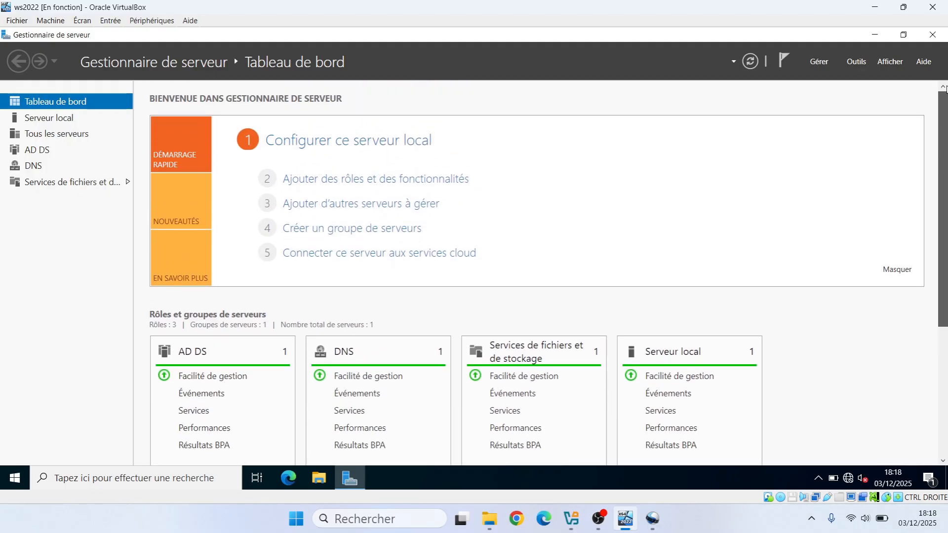
left_click(313, 180)
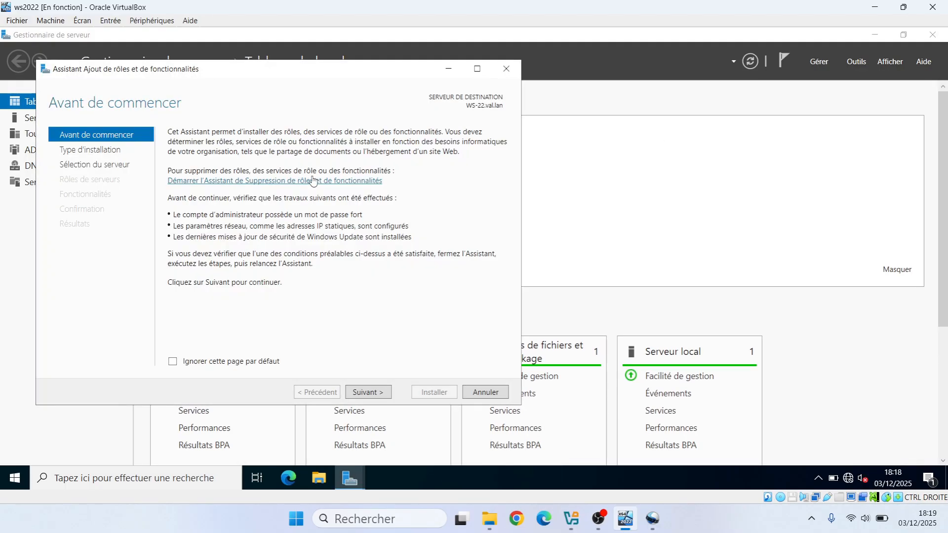
left_click(372, 395)
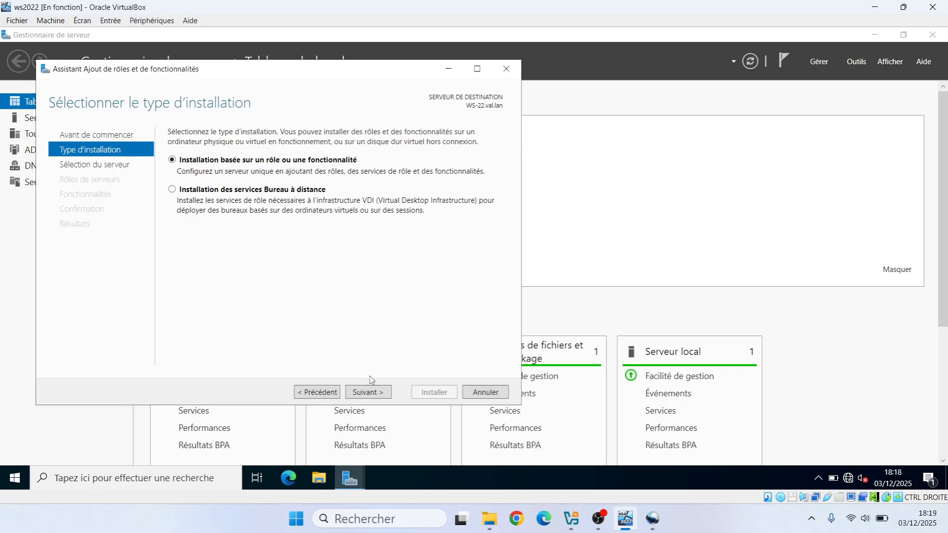
left_click(371, 393)
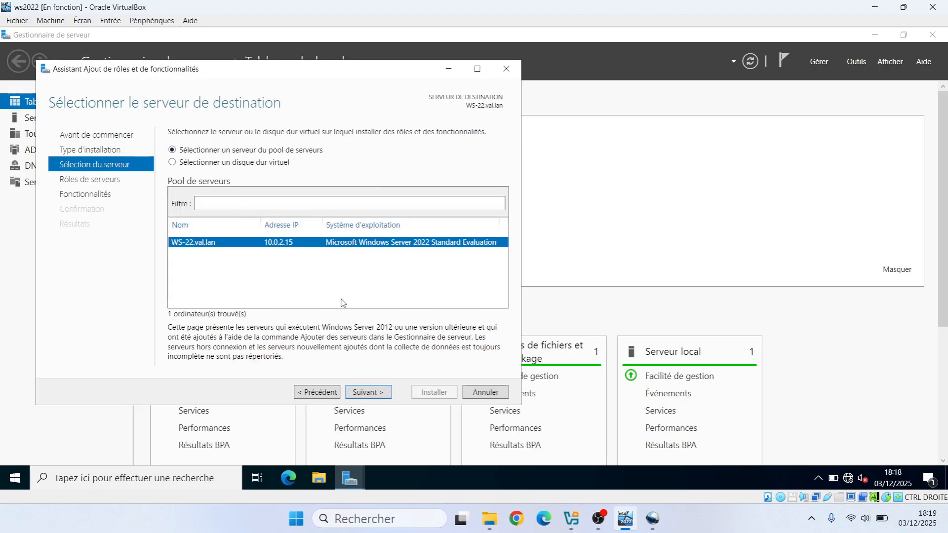
left_click(367, 392)
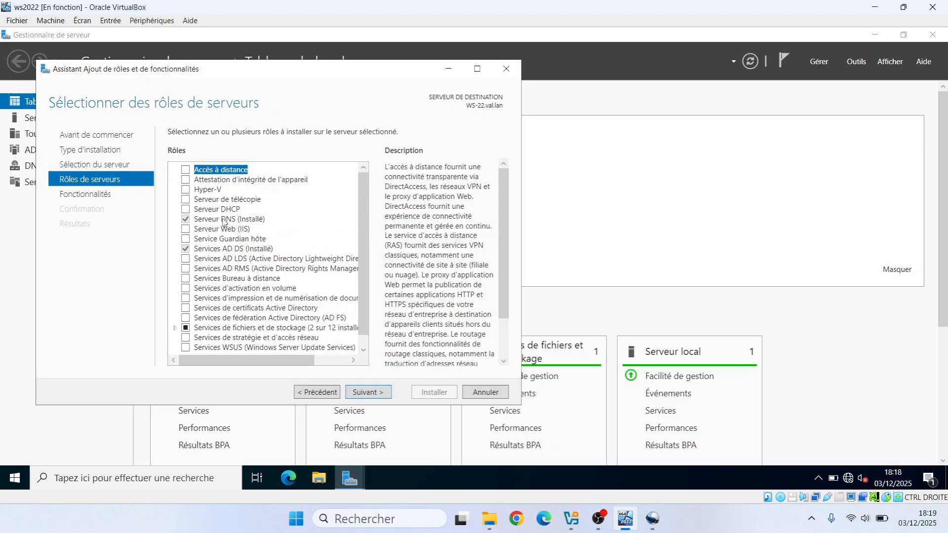
- Select the DHCP server role with its required management tools, keep the default features, and install it
left_click(186, 209)
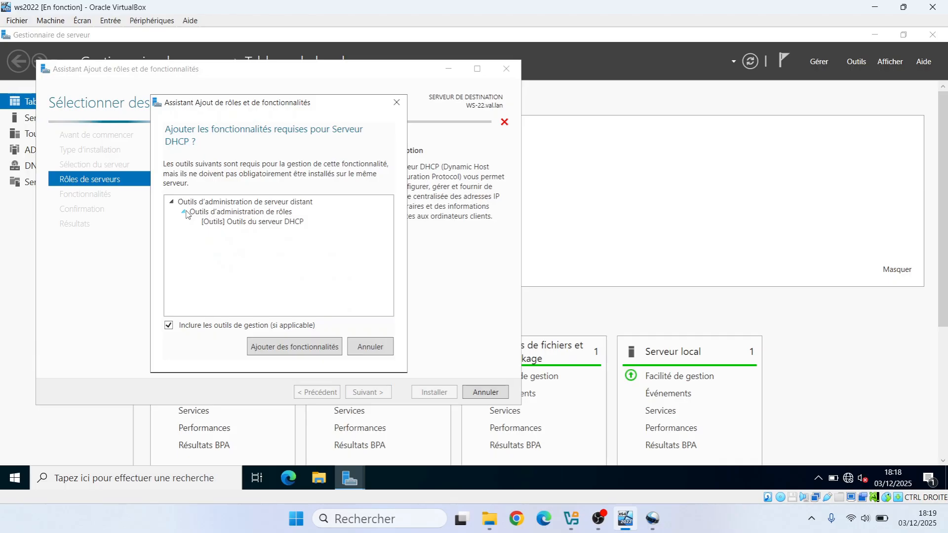
left_click(281, 349)
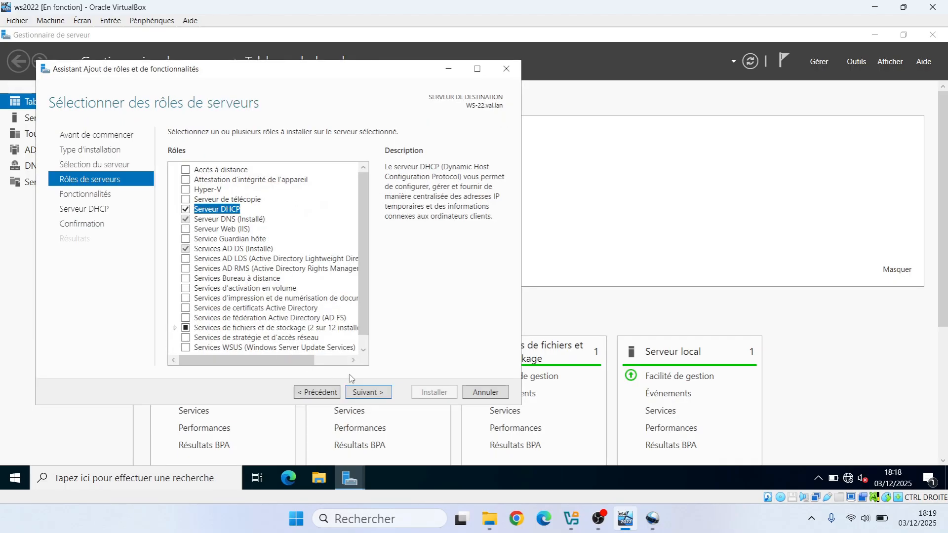
left_click(378, 398)
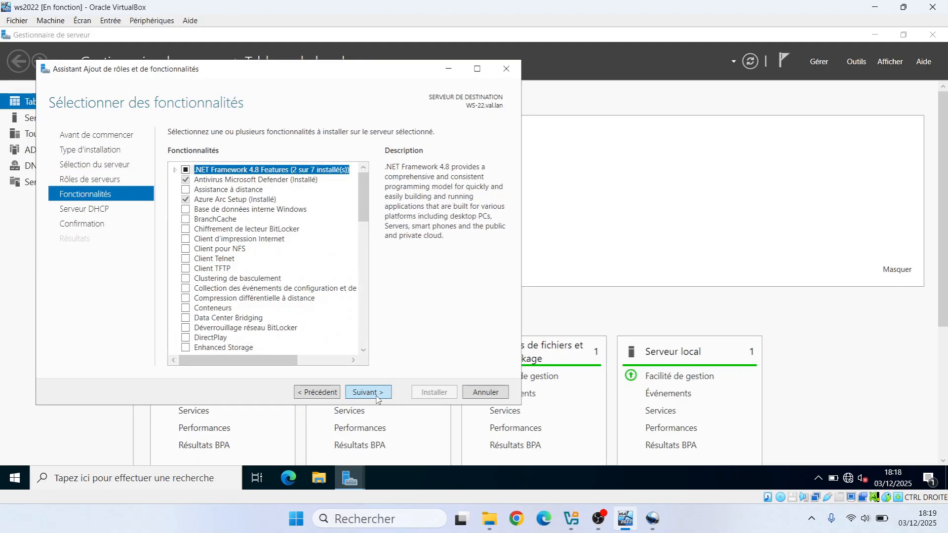
left_click(378, 398)
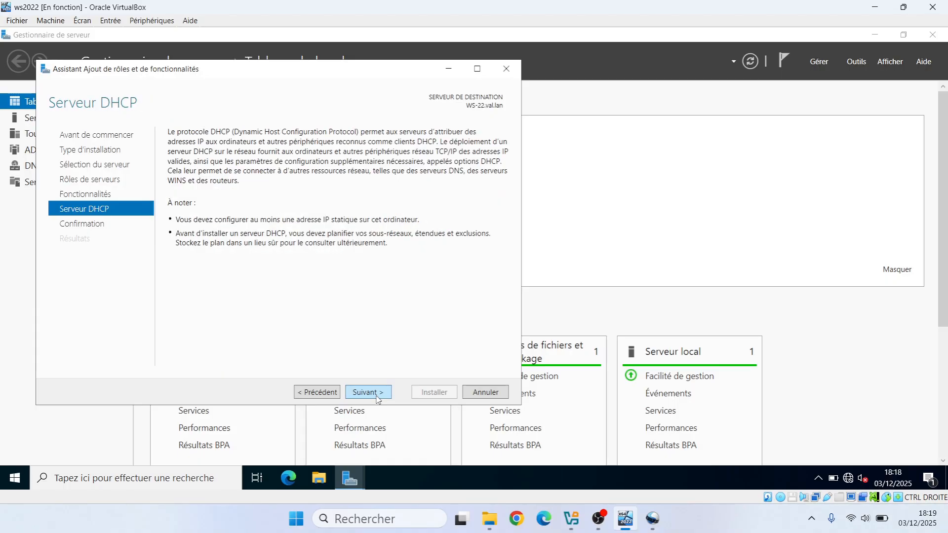
left_click(378, 398)
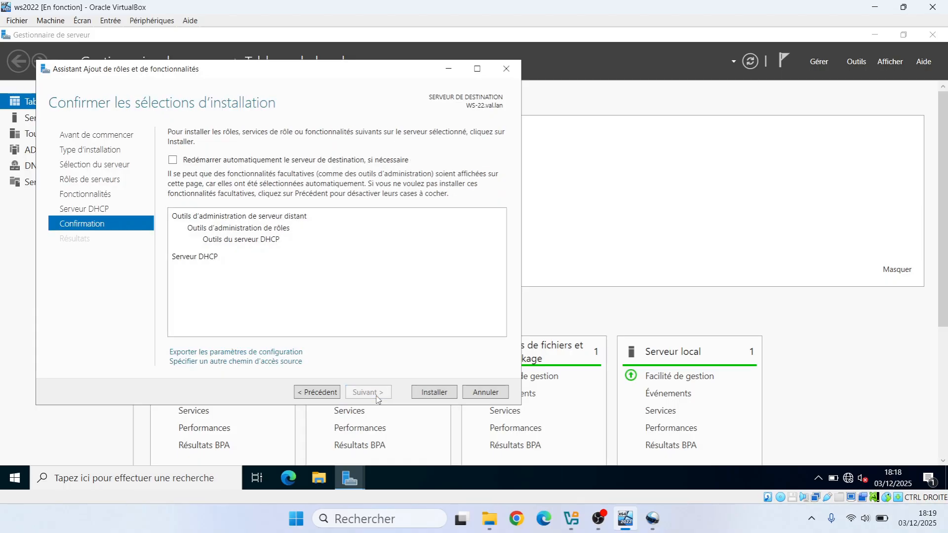
left_click(434, 394)
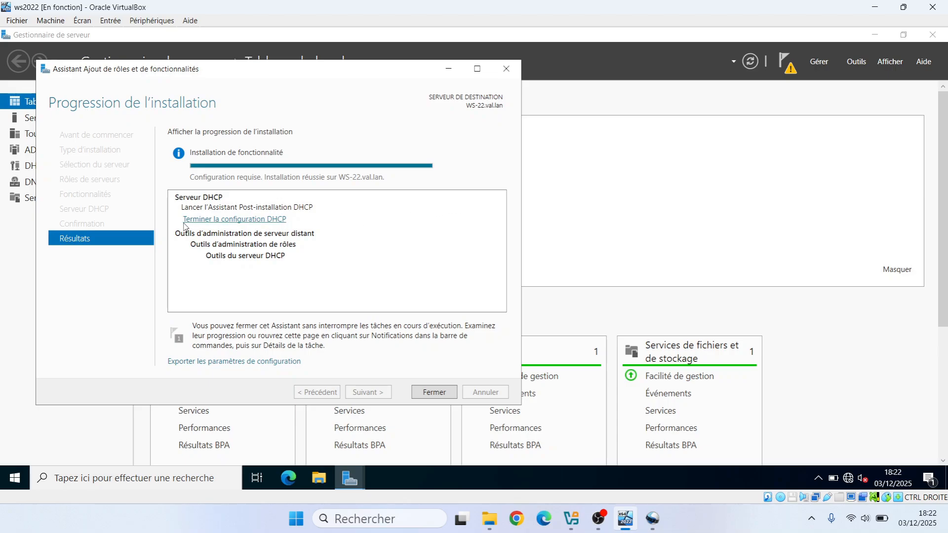
- Complete the DHCP post-installation configuration, authorizing the server with the VAL\Administrateur credentials, and close both wizards
left_click(251, 220)
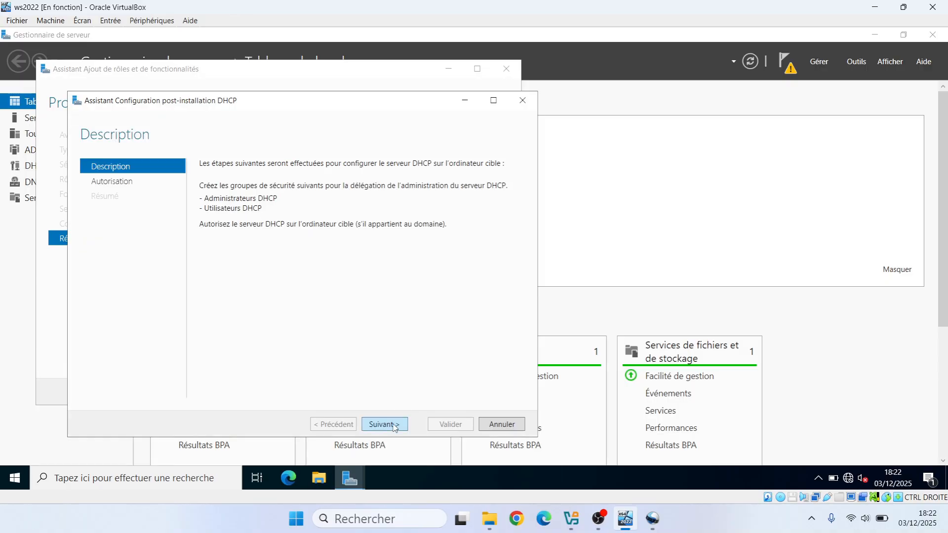
left_click(384, 425)
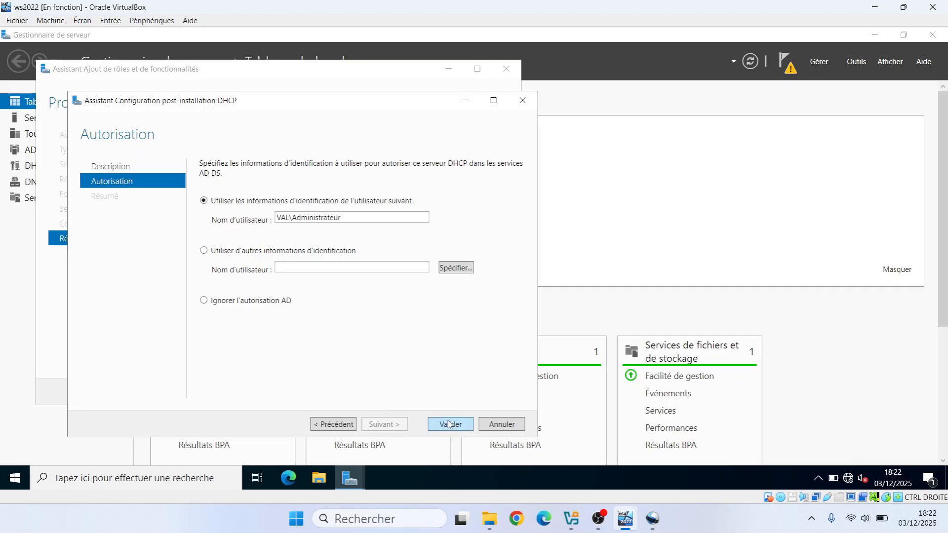
left_click(450, 425)
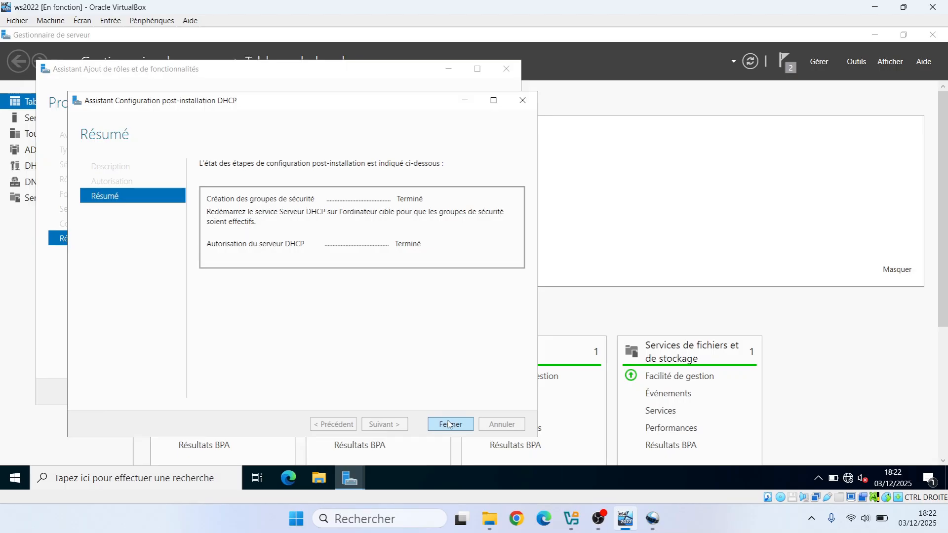
left_click(449, 424)
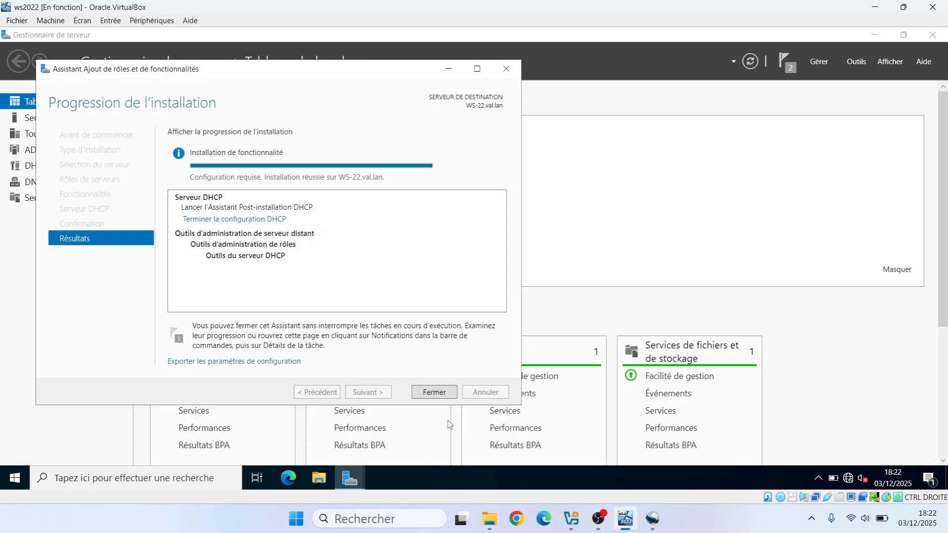
left_click(435, 393)
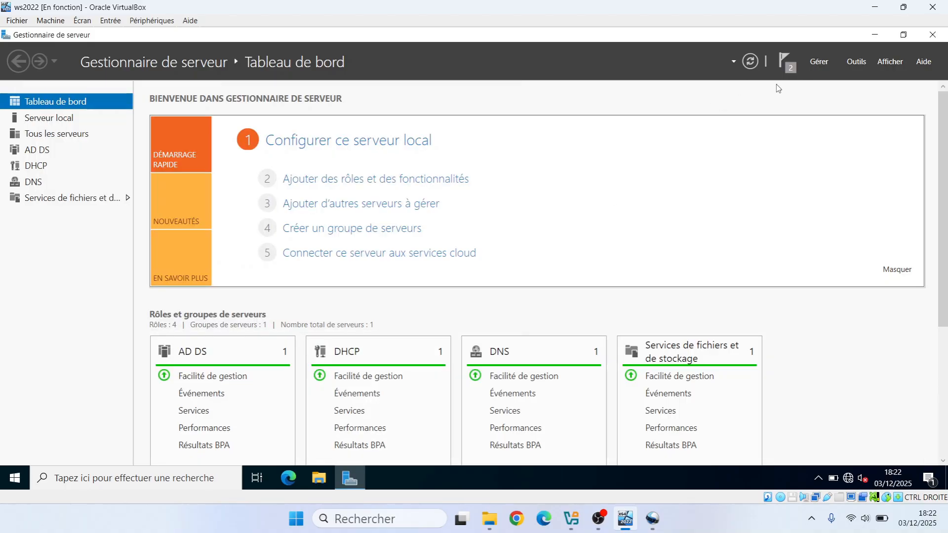
- Dismiss the feature installation and post-deployment configuration notifications in the server manager
left_click(785, 67)
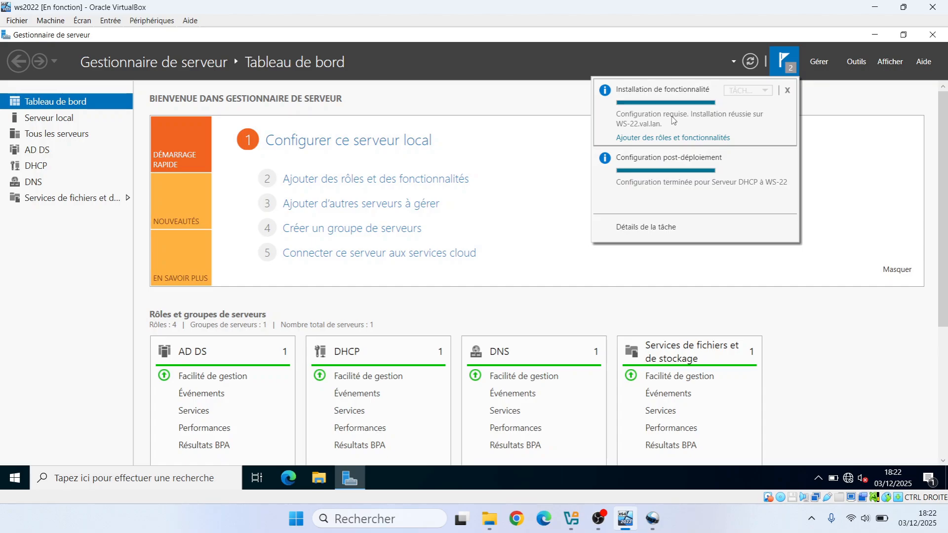
left_click(789, 91)
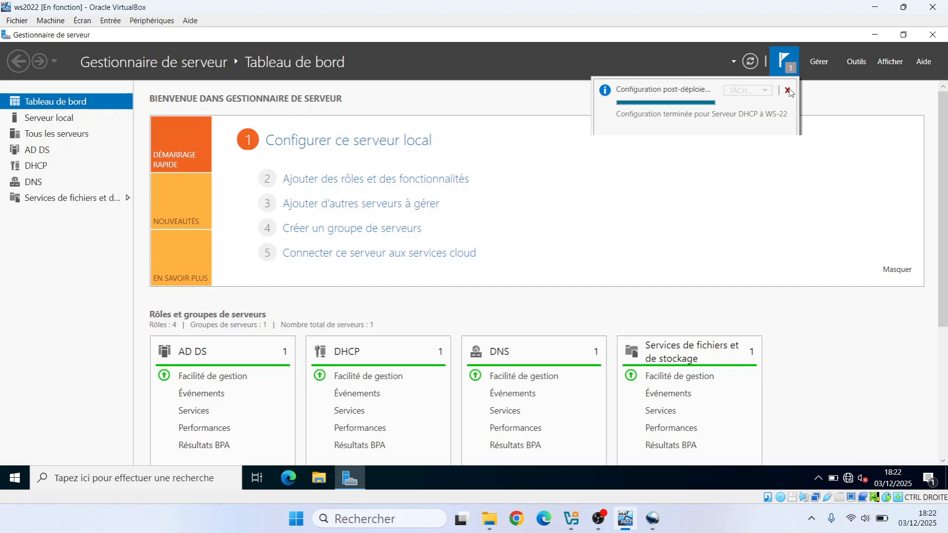
left_click(788, 91)
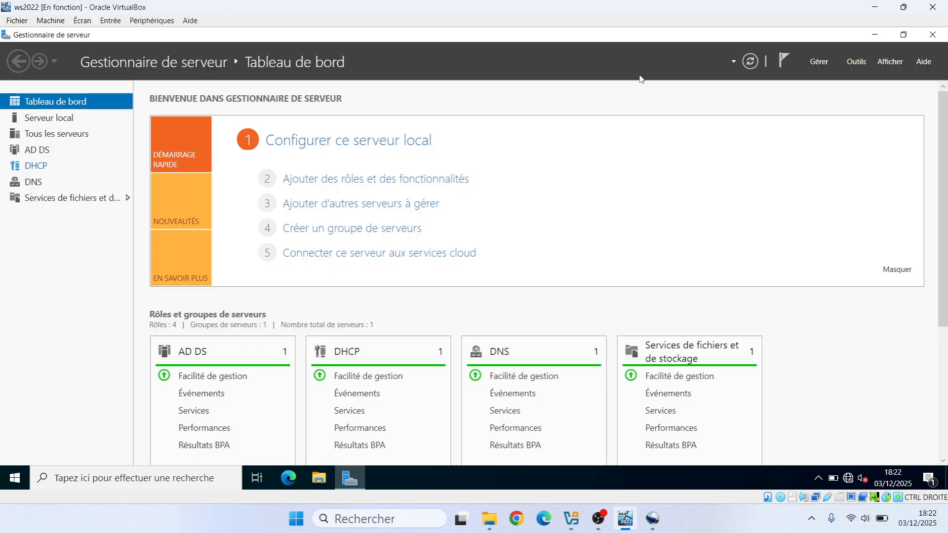
- Look over the available administration tools and display the DHCP role page listing server WS-22
left_click(857, 62)
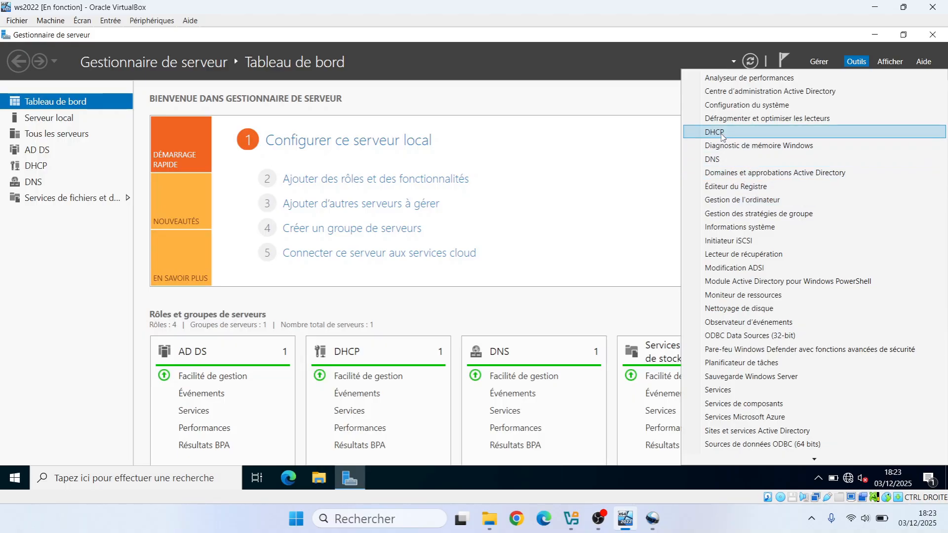
left_click(36, 168)
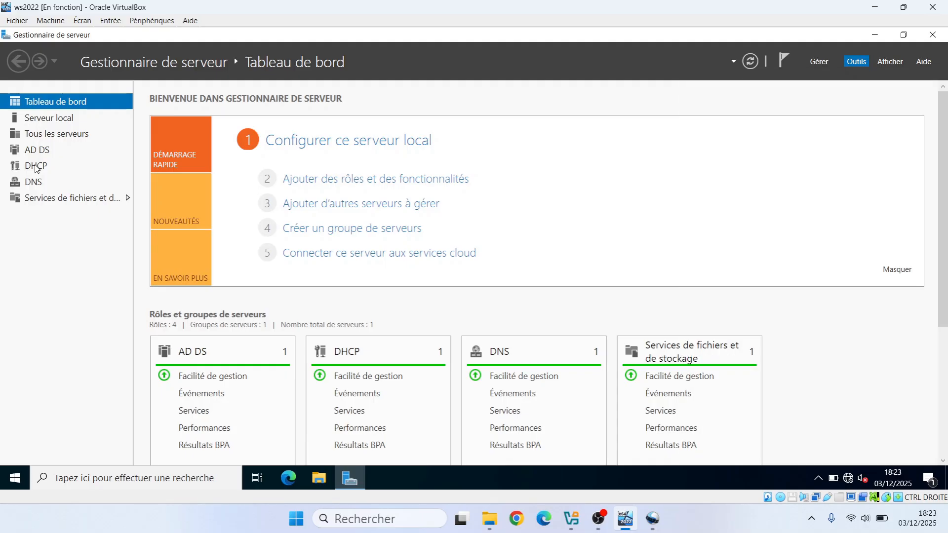
left_click(36, 167)
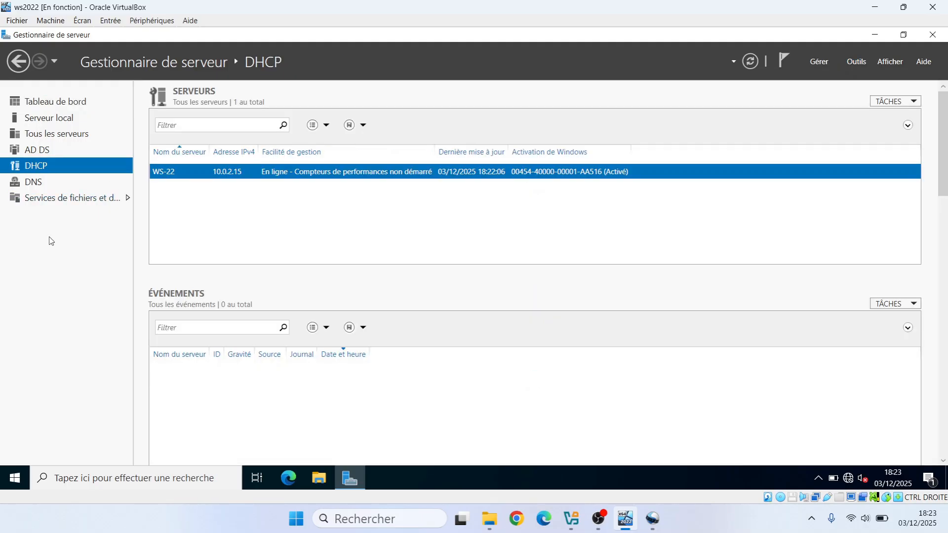
- Open the DHCP management console for server WS-22 and maximize its window
right_click(220, 176)
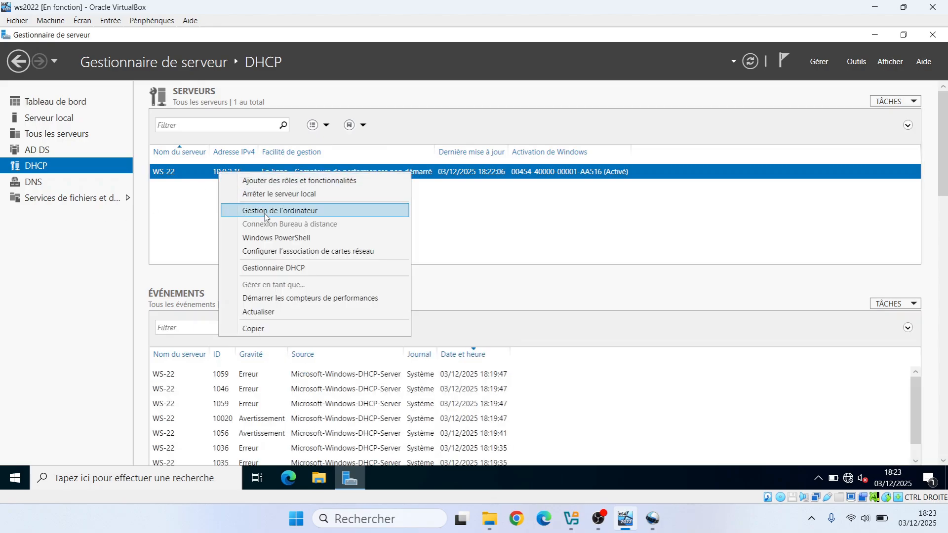
left_click(269, 271)
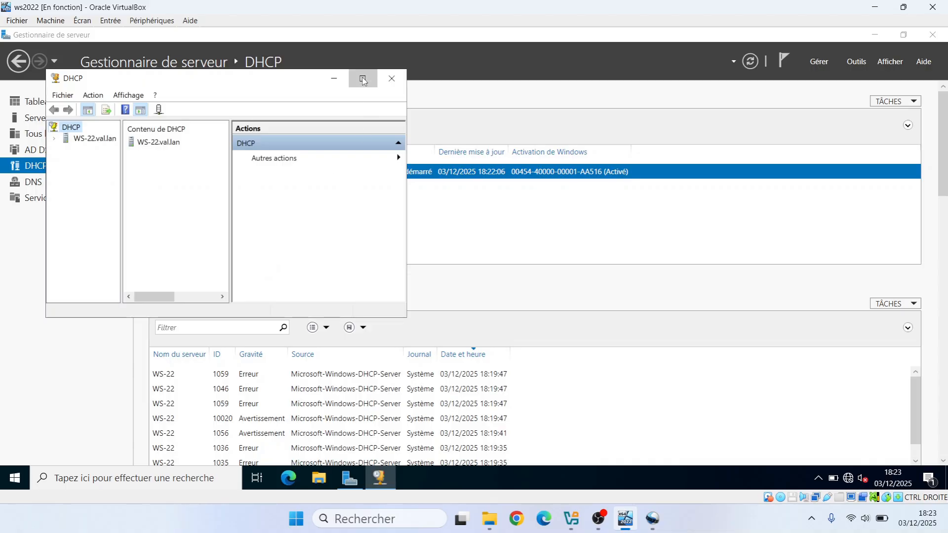
left_click(363, 80)
left_click_drag(75, 114, 102, 118)
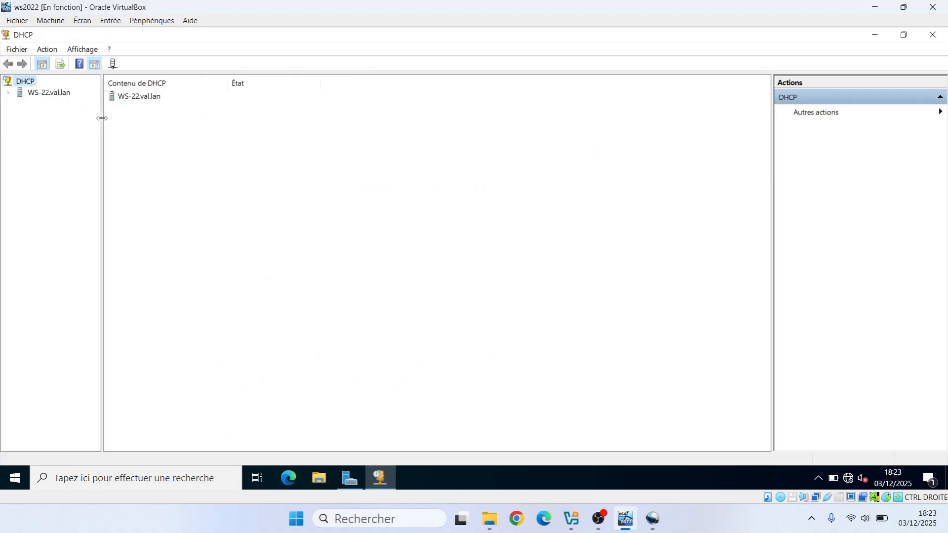
- Expand WS-22.val.lan and its IPv4 node in the widened console tree, view the server options, and minimize the console
left_click(9, 94)
left_click(19, 104)
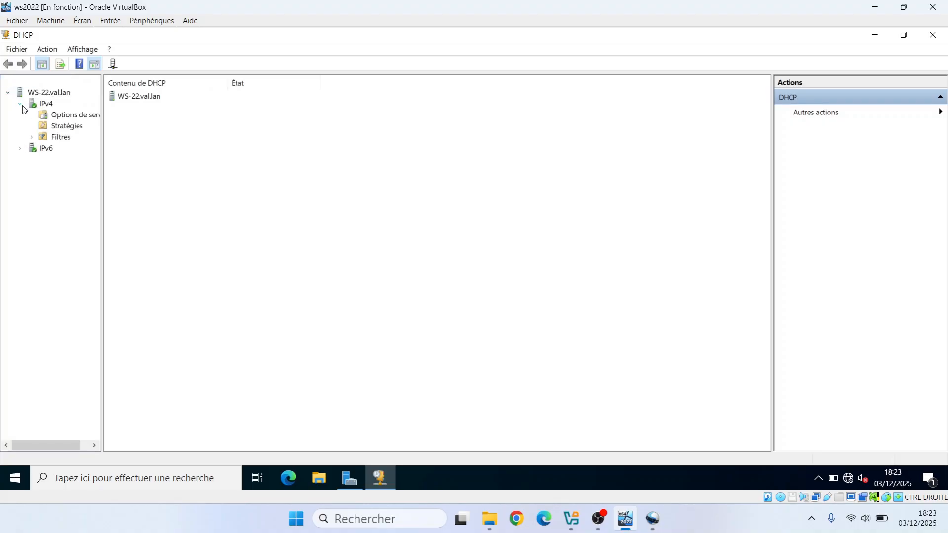
left_click_drag(101, 127, 177, 131)
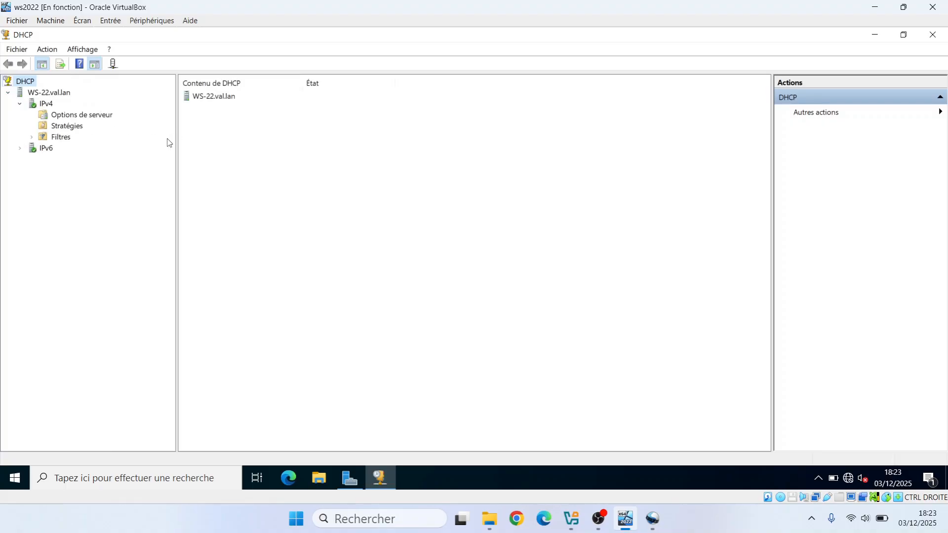
left_click(78, 117)
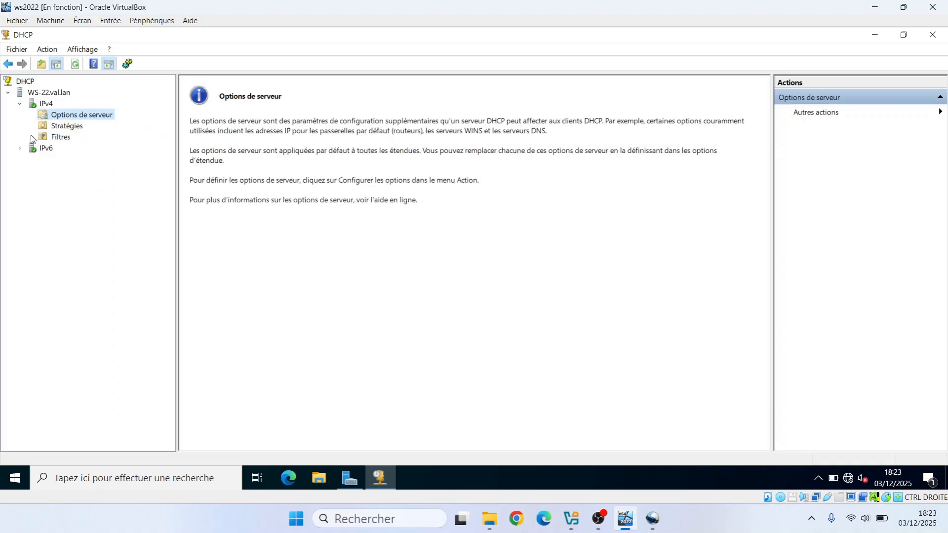
left_click(878, 35)
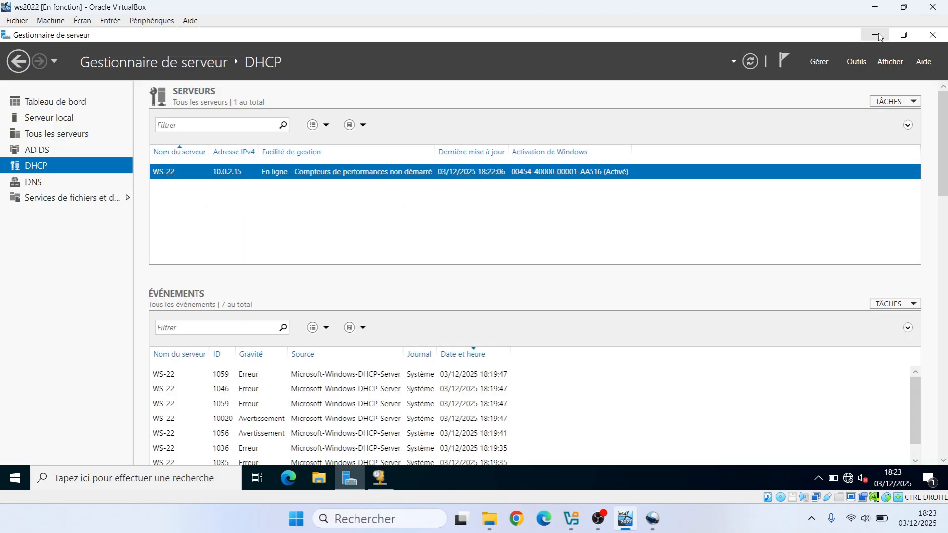
- Display the AD DS role page and look through the full list of available administration tools
left_click(41, 153)
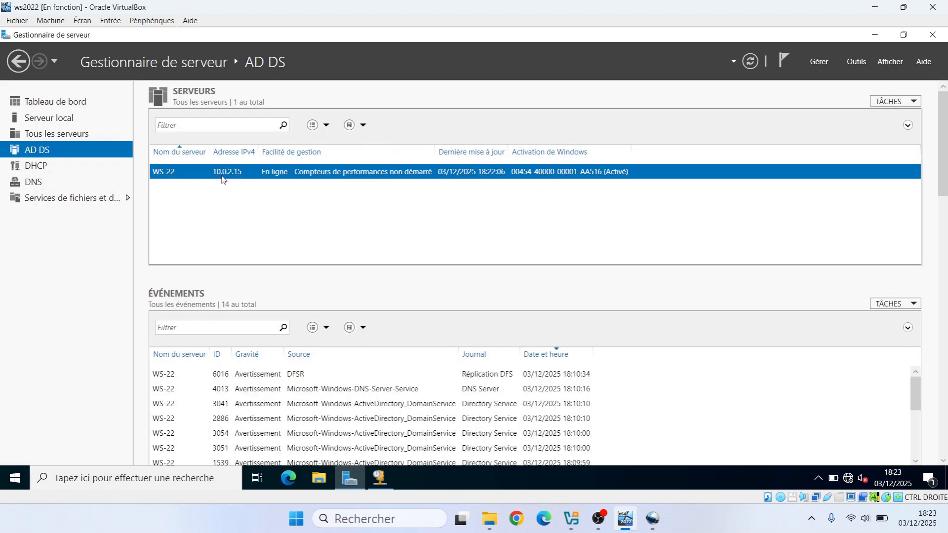
left_click(856, 62)
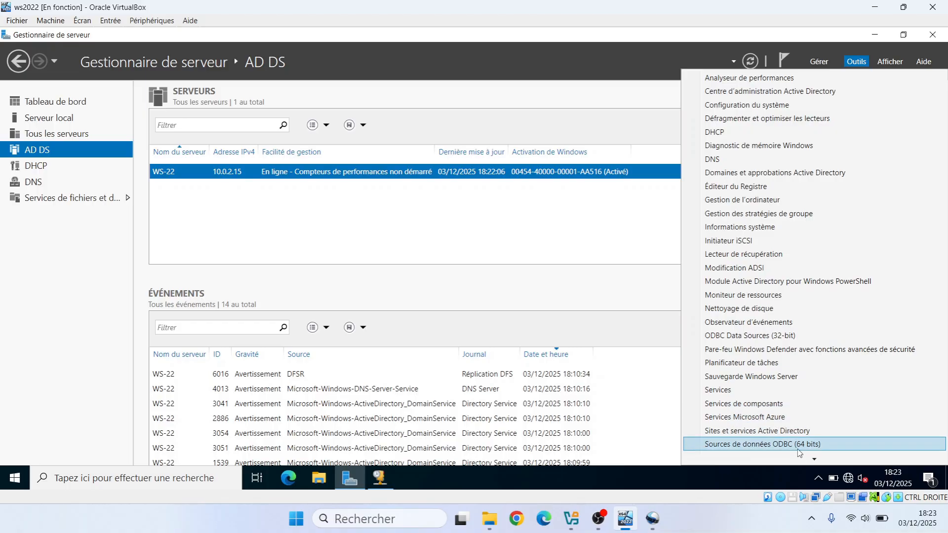
mouse_move(814, 460)
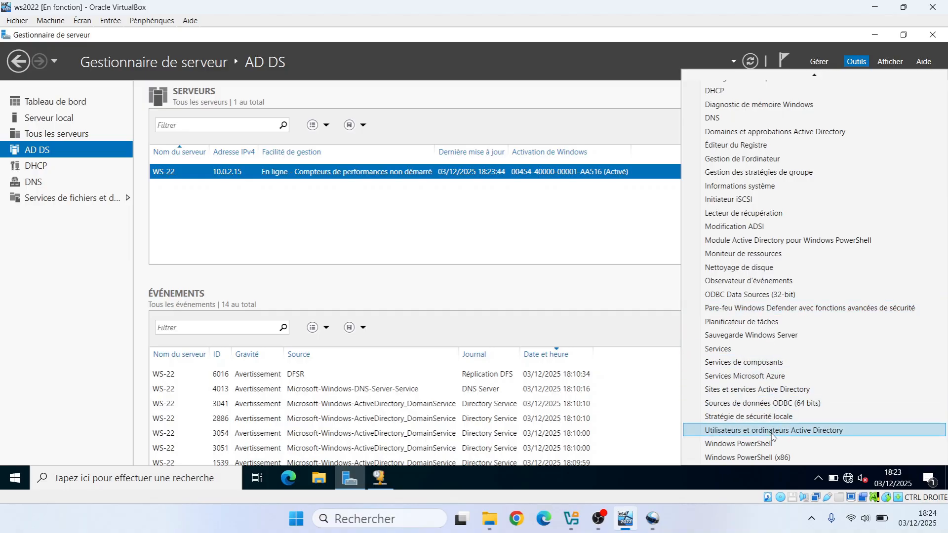
left_click(34, 154)
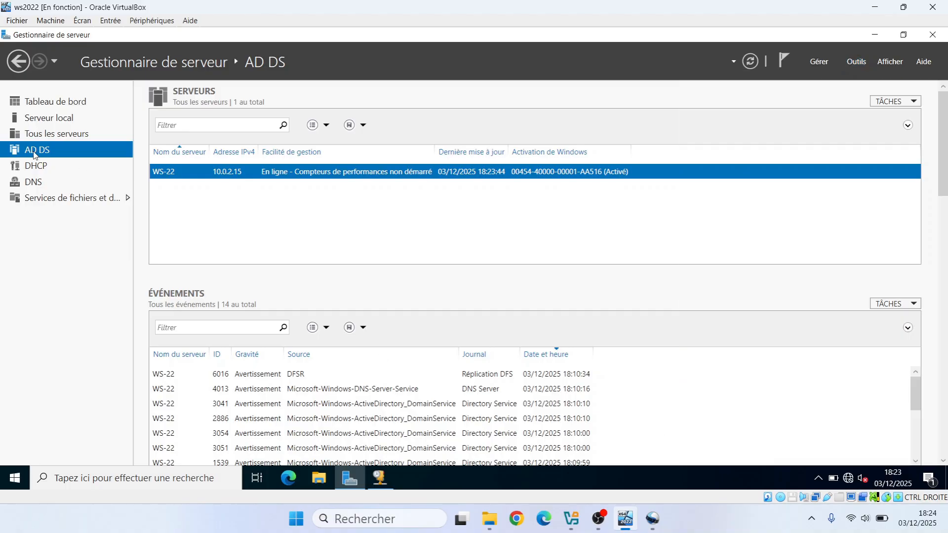
- Open the Centre d'administration Active Directory from server WS-22 and maximize its window
right_click(219, 176)
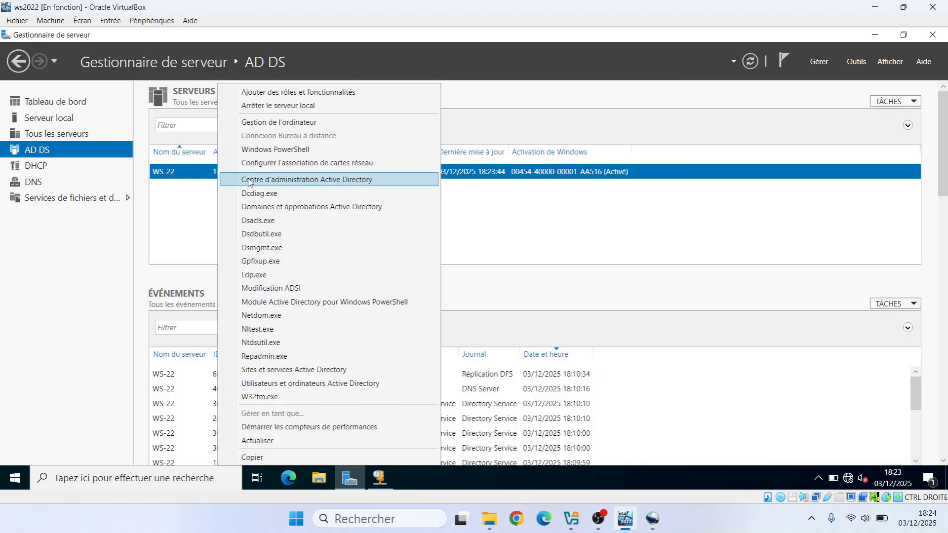
left_click(289, 180)
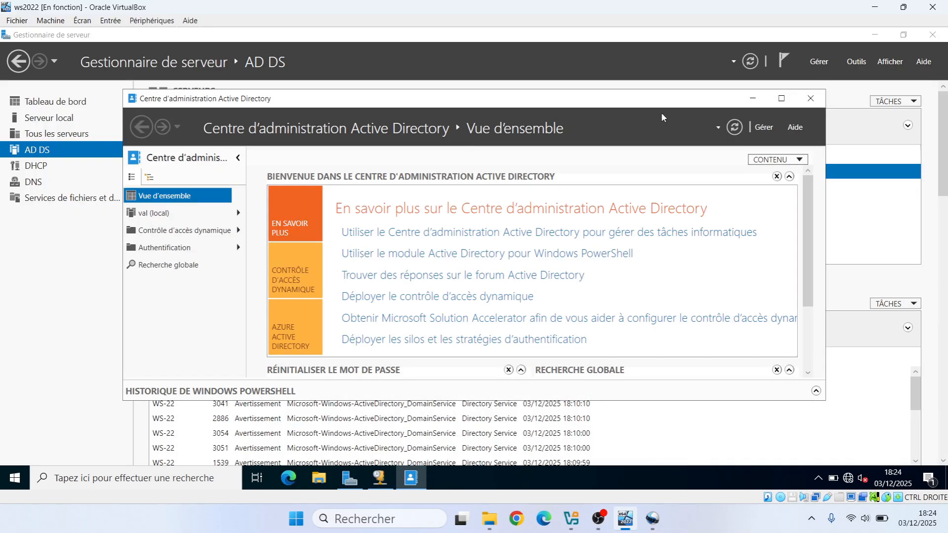
left_click(782, 98)
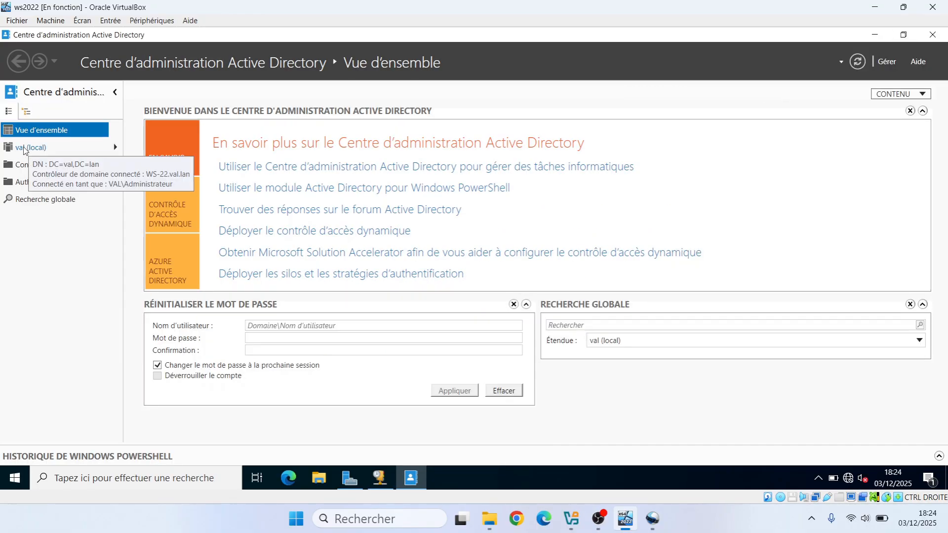
- Browse the containers of the val (local) domain, including Computers, and open the Users container to view its accounts and groups
left_click(74, 148)
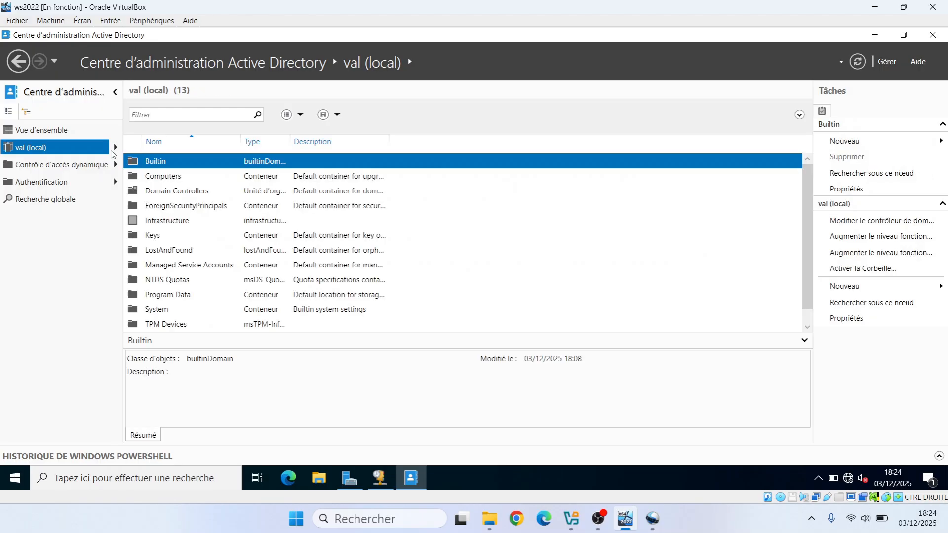
left_click(170, 179)
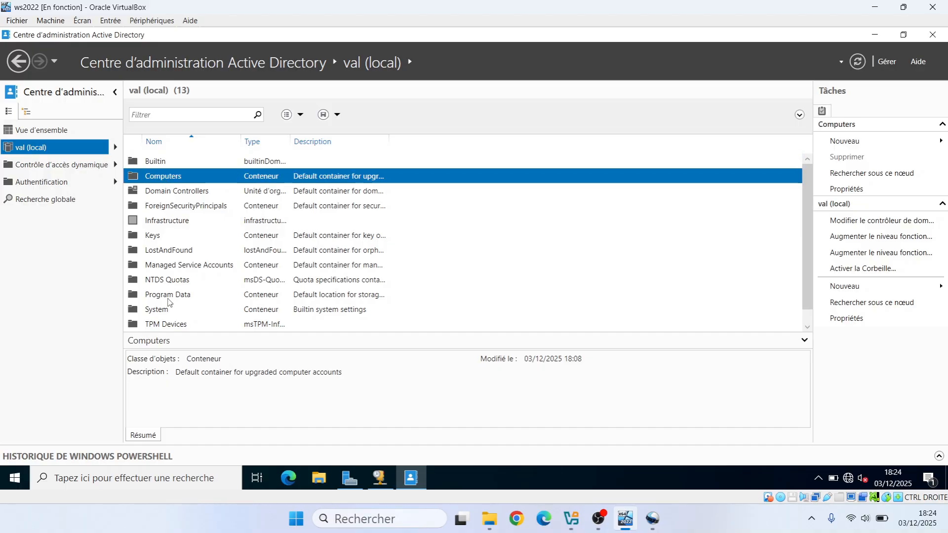
left_click_drag(316, 295, 474, 237)
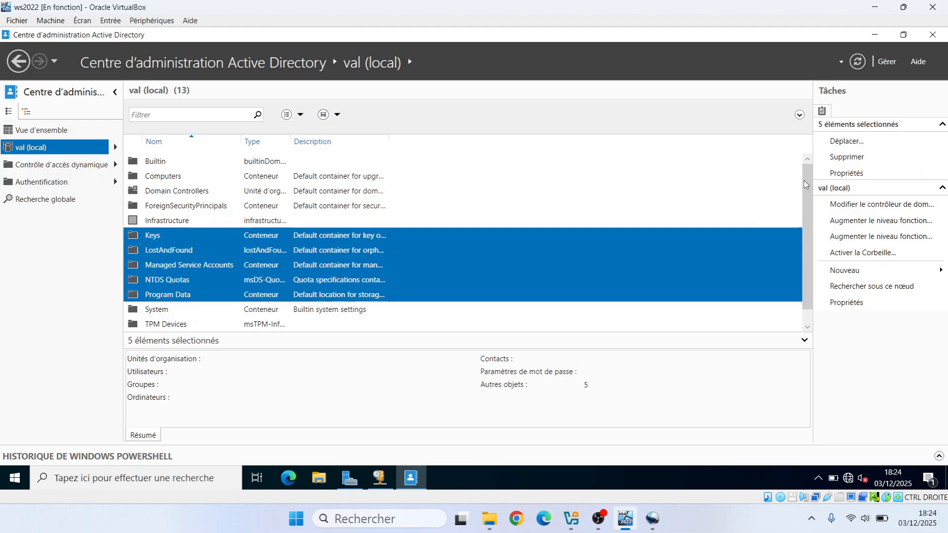
left_click_drag(809, 196, 816, 226)
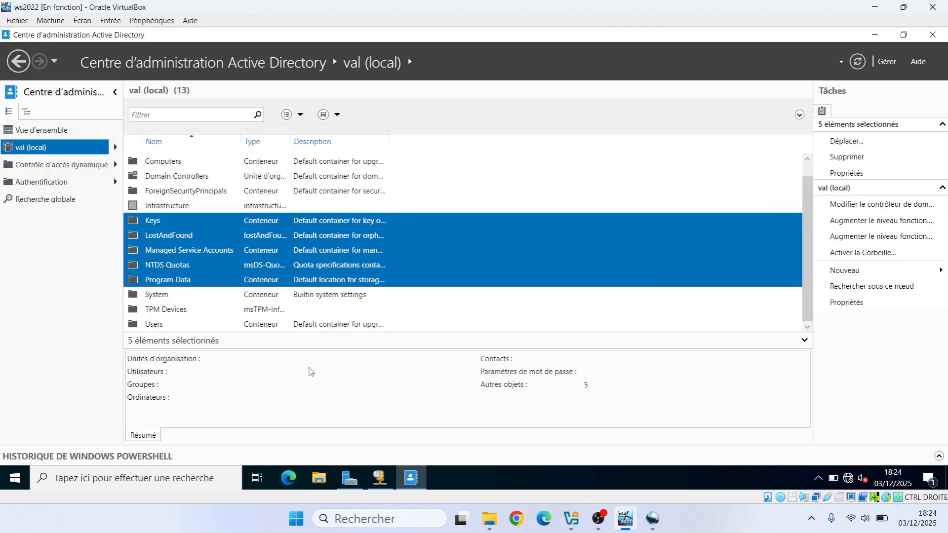
left_click(165, 326)
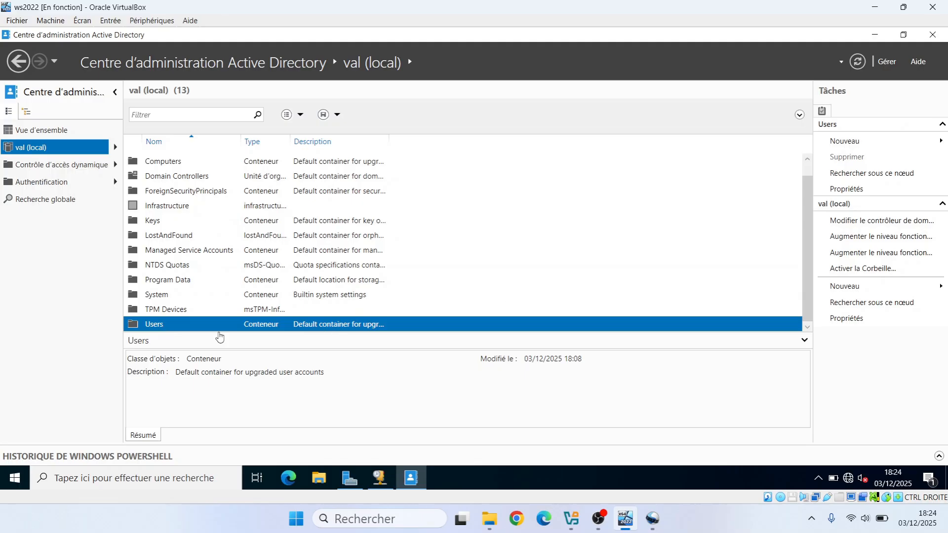
double_click(153, 325)
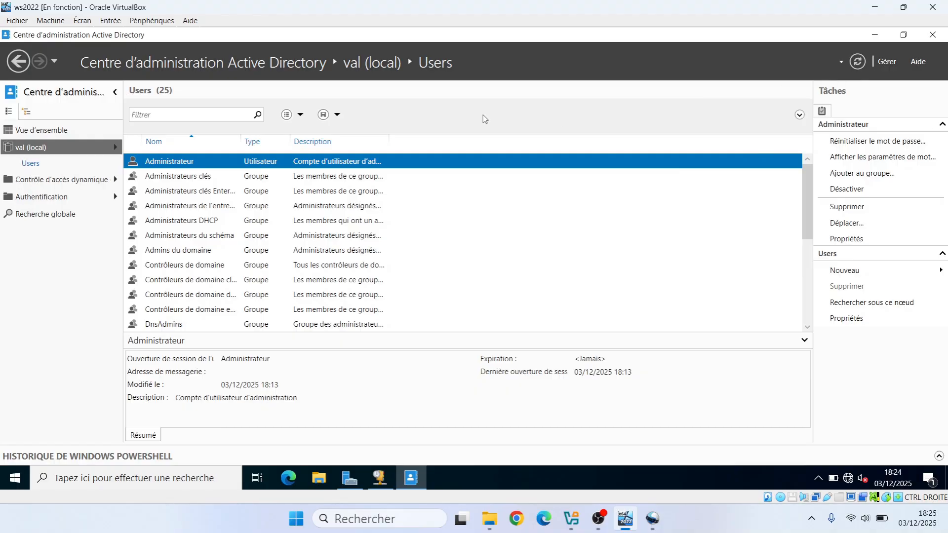
- Close the Active Directory administration center and return to the server manager's dashboard to view the installed roles
left_click(931, 35)
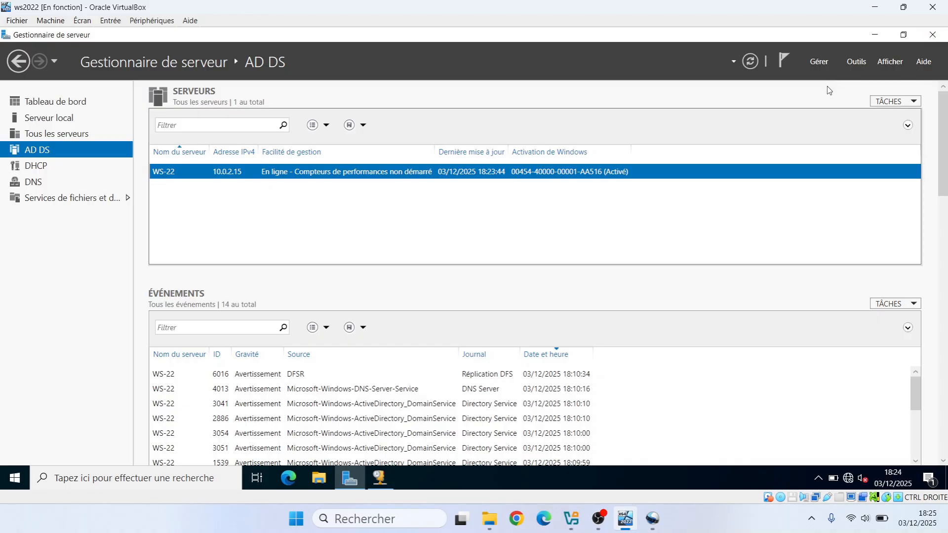
left_click(876, 35)
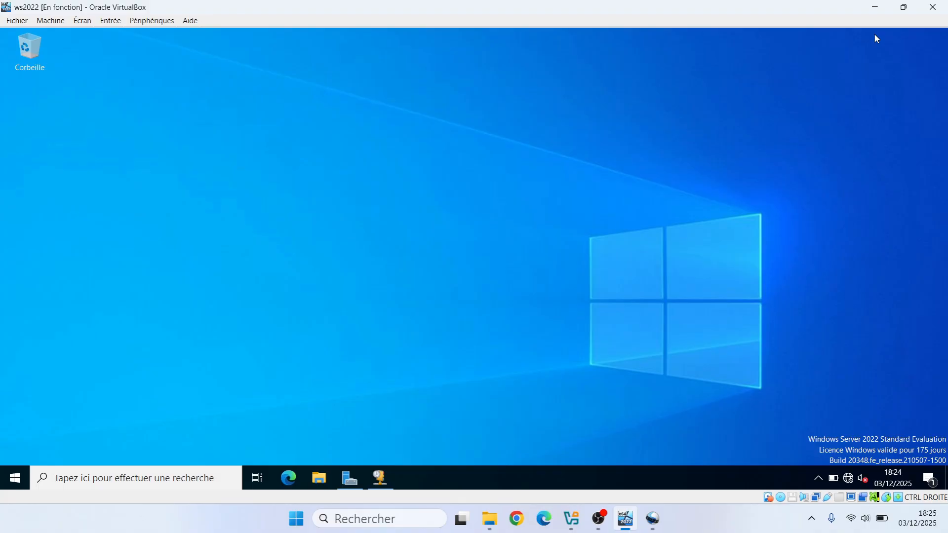
left_click(350, 478)
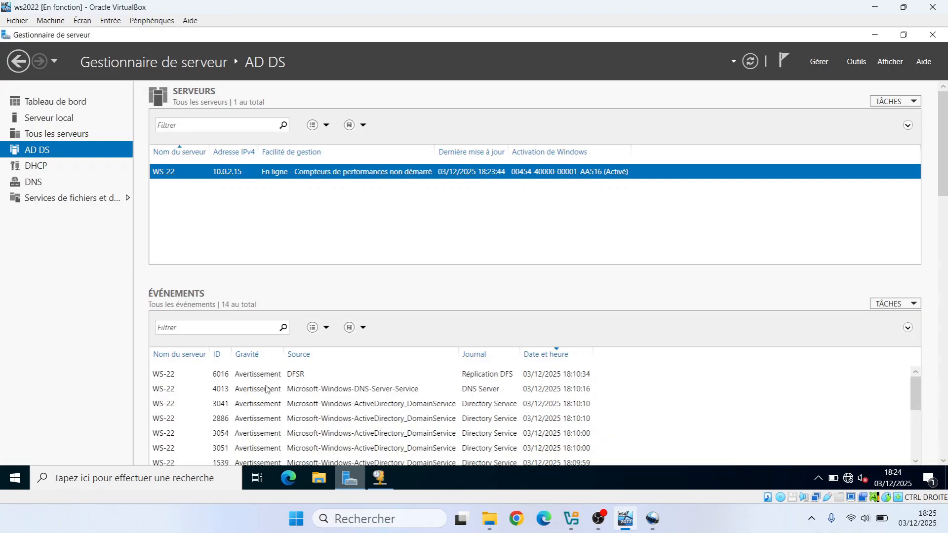
left_click(67, 103)
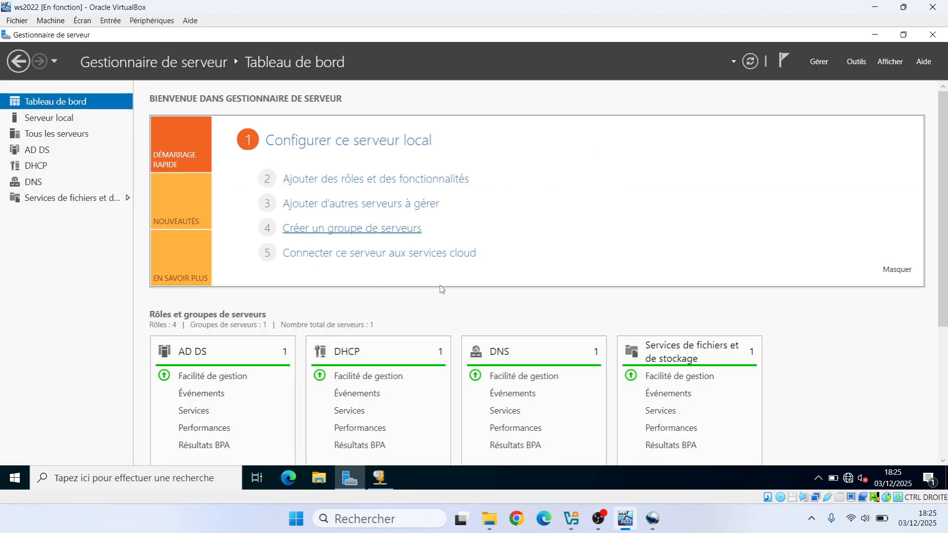